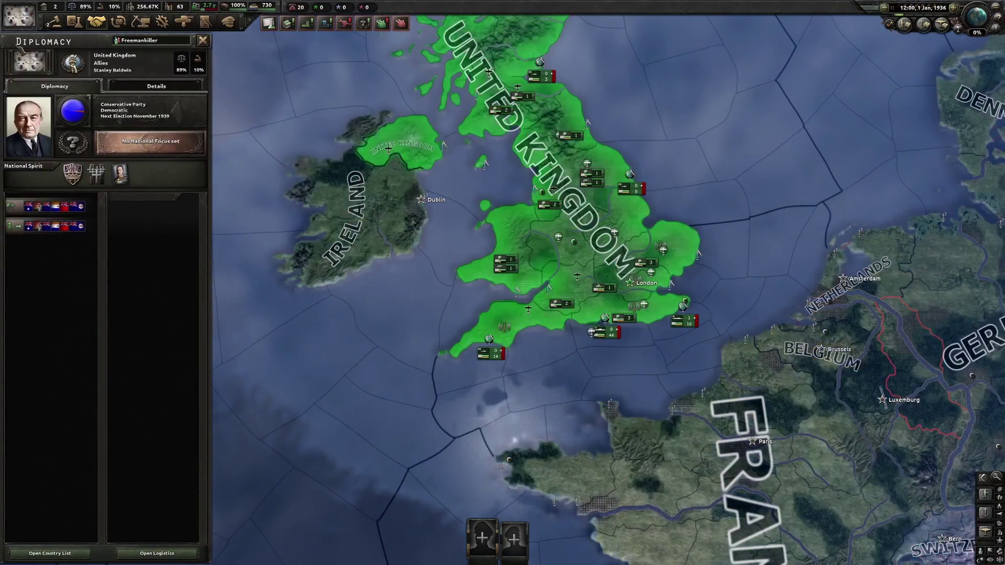
key("Escape")
scroll(605, 287, "up", 2)
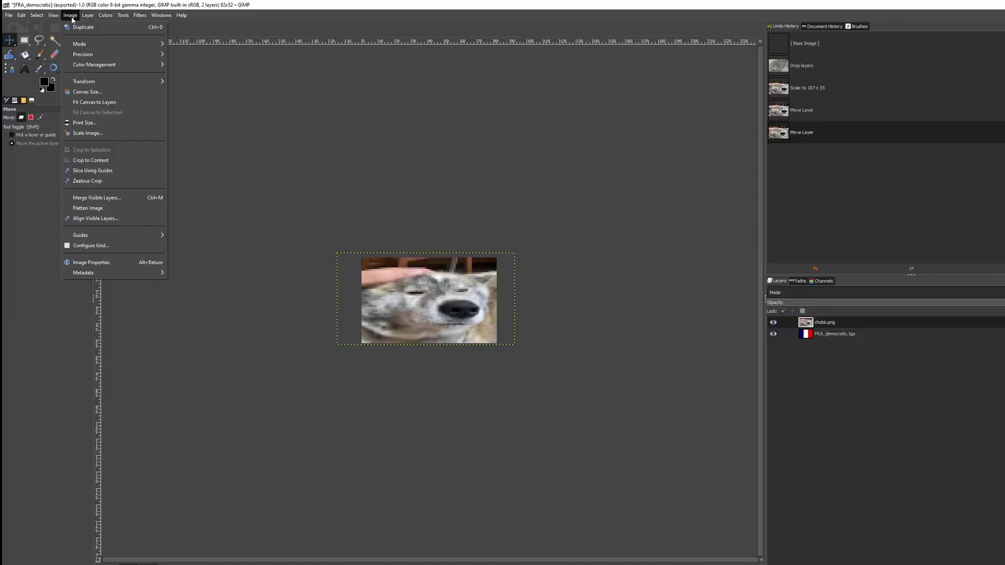
Scale the whole FRA_democratic image to a width of 41 pixels.
left_click(89, 162)
type("41")
key("Tab")
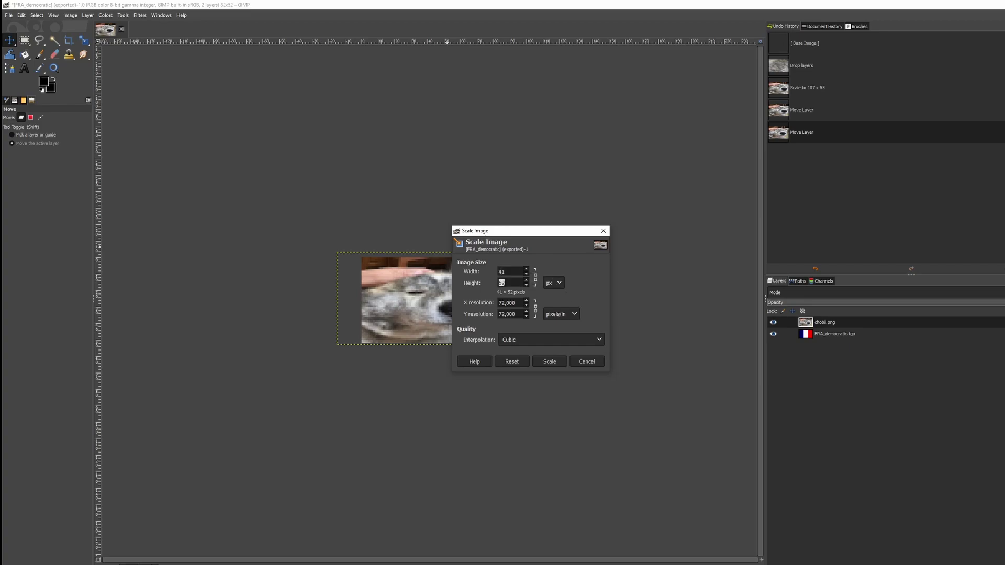
left_click(549, 361)
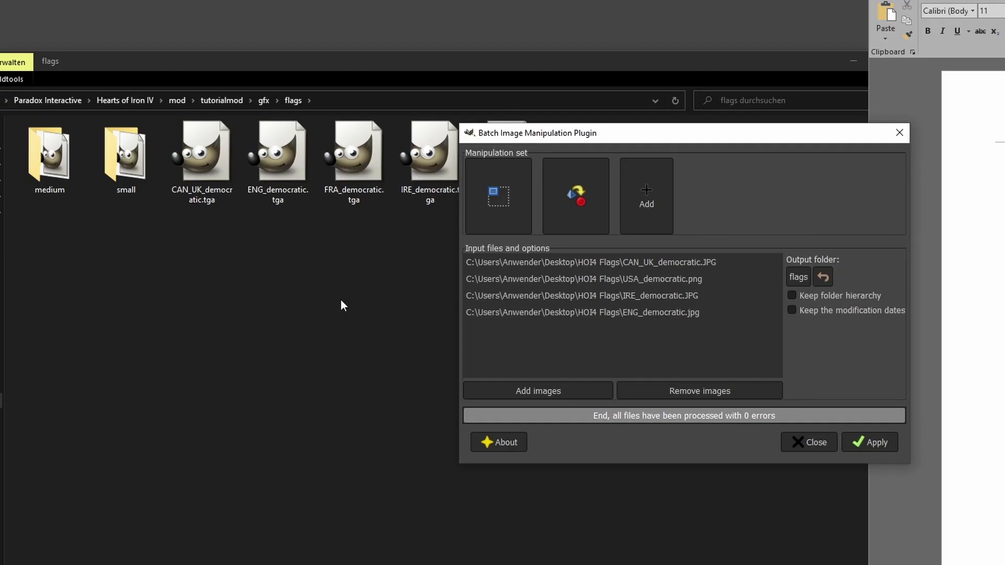
Open the properties of the Resize manipulation in the batch image set.
right_click(506, 208)
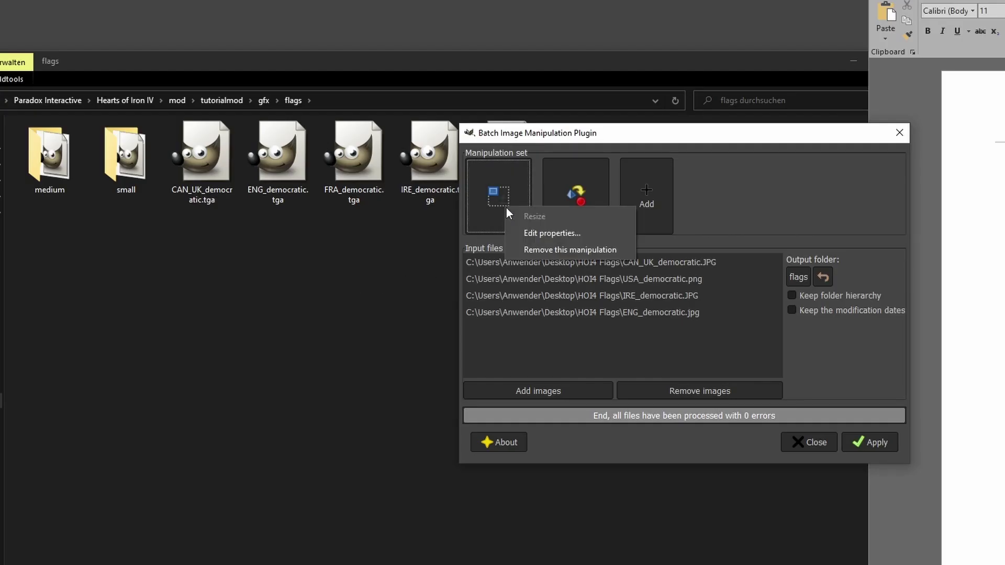
left_click(528, 232)
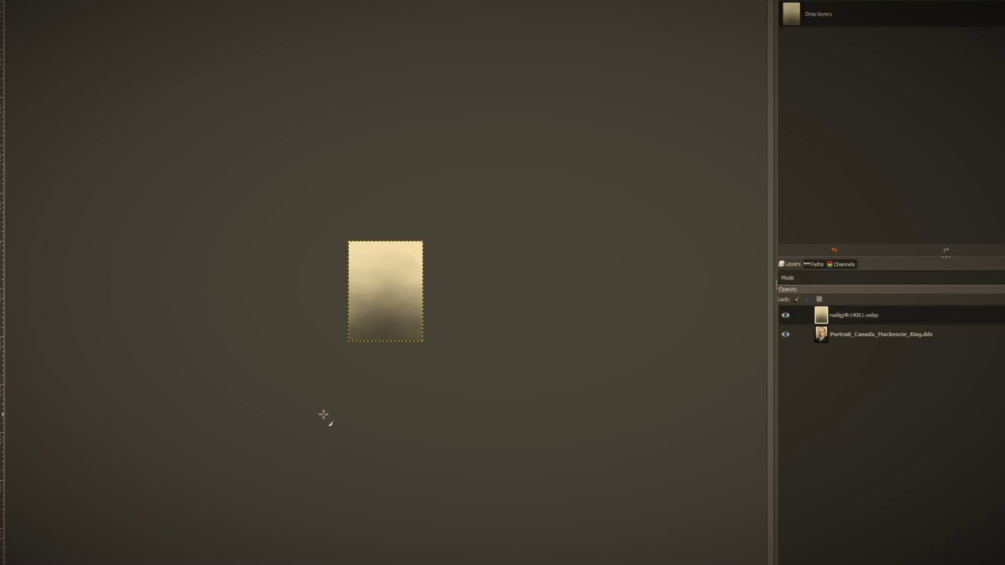
Move the adviser_foreman.png layer downward so that the masked face lies within the portrait frame.
right_click(478, 294)
mouse_move(532, 370)
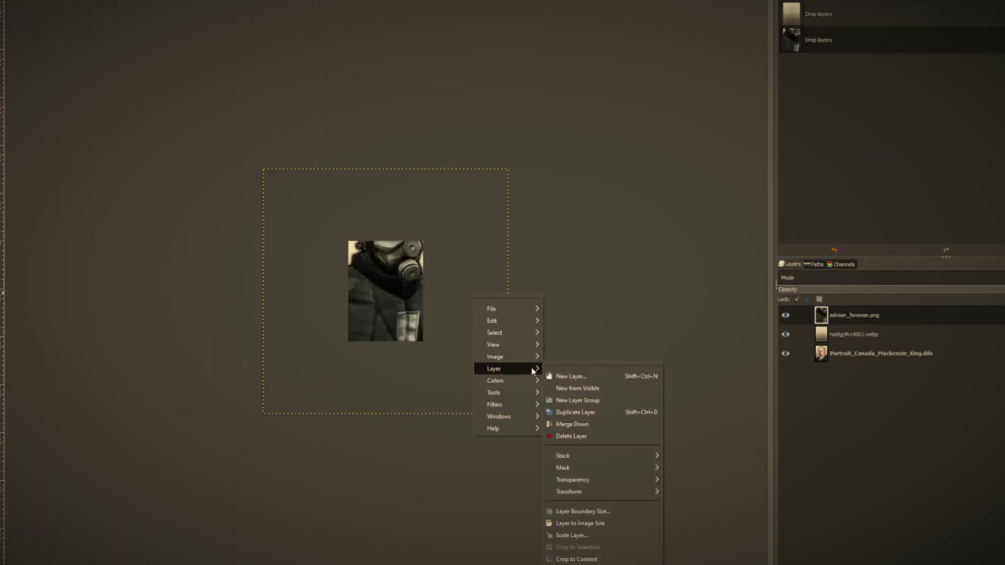
key("Escape")
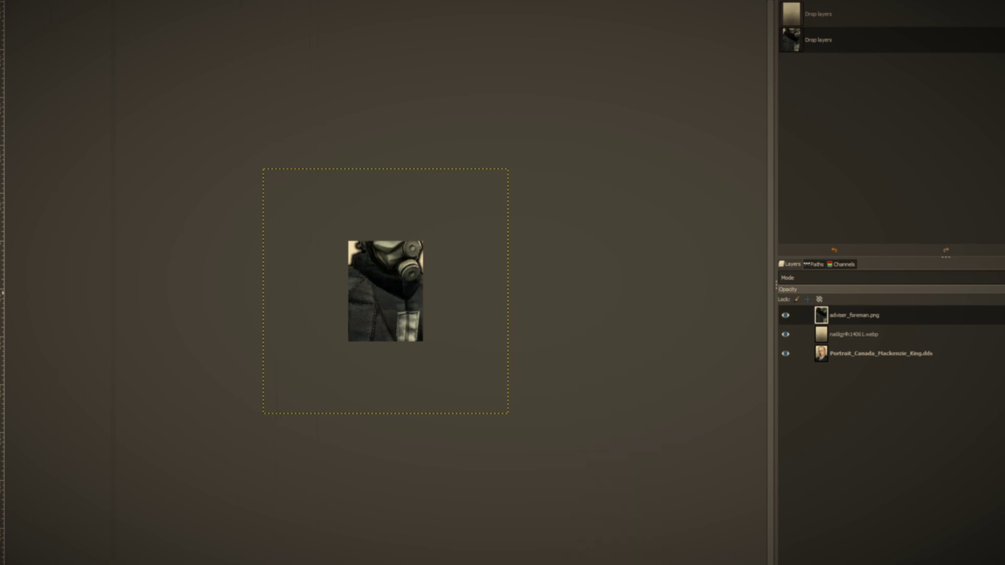
left_click_drag(382, 270, 377, 319)
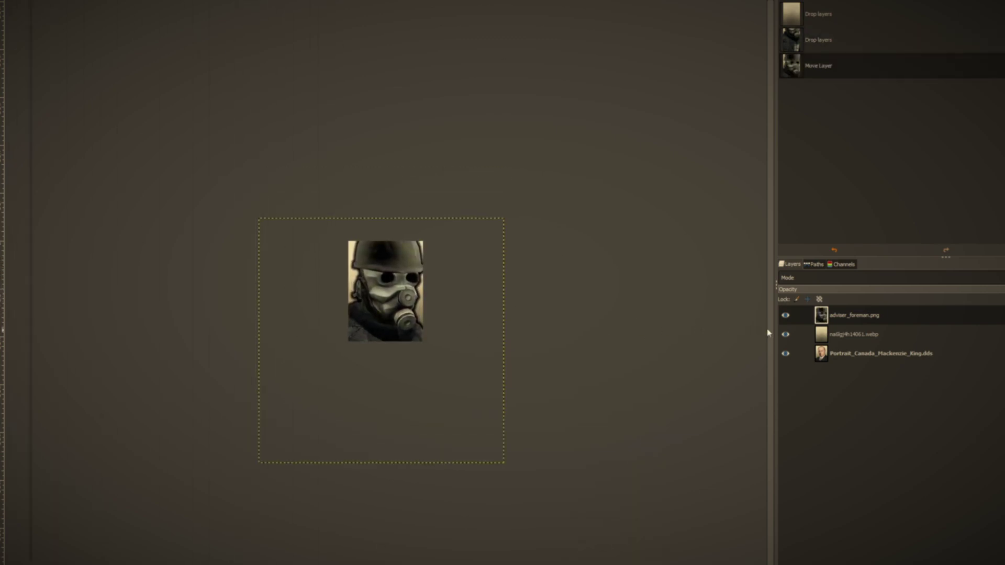
Hide the plain background layer and scale the adviser_foreman.png layer to 429 × 429 pixels, centring the soldier's head over the portrait.
left_click(785, 334)
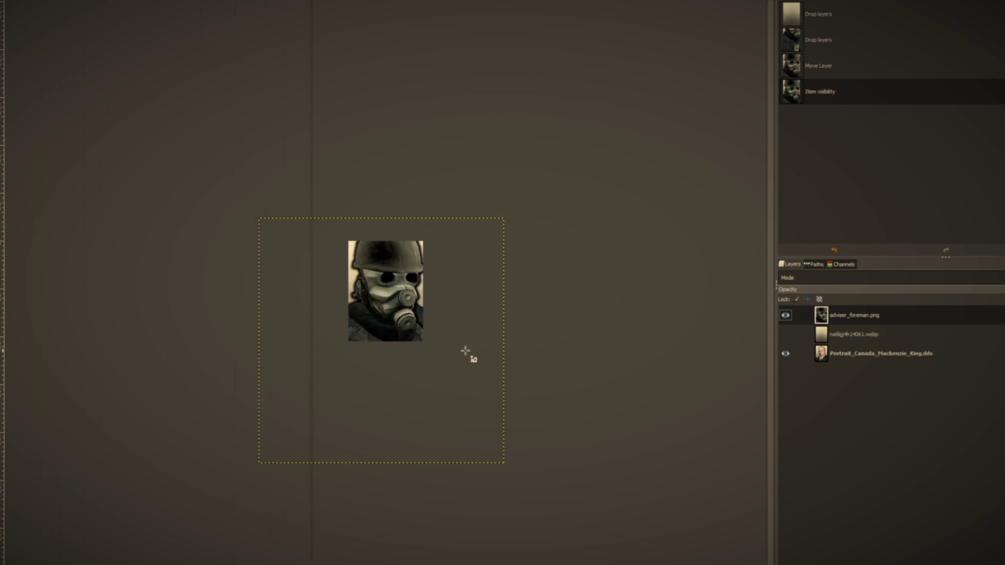
left_click_drag(475, 452, 454, 414)
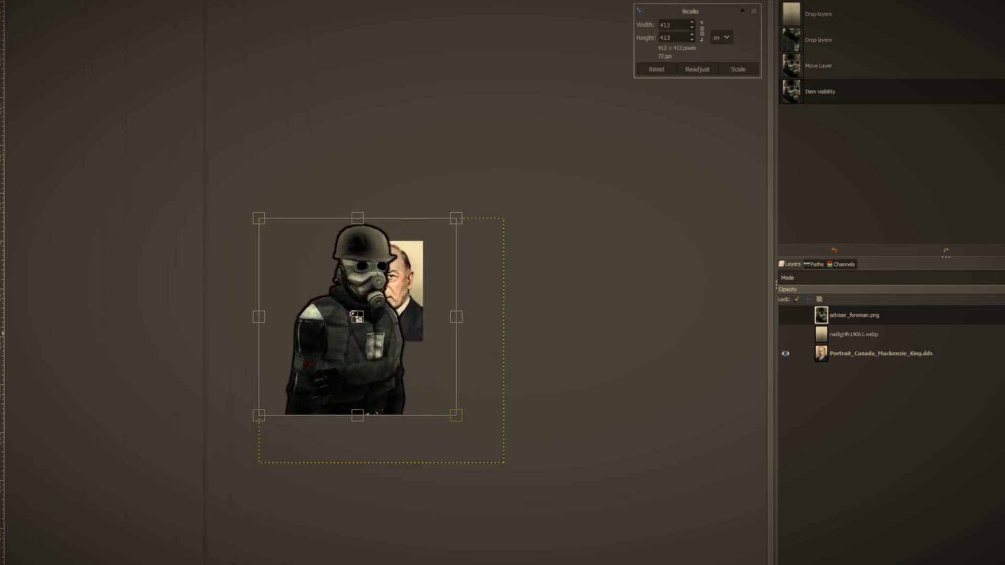
left_click_drag(354, 314, 372, 321)
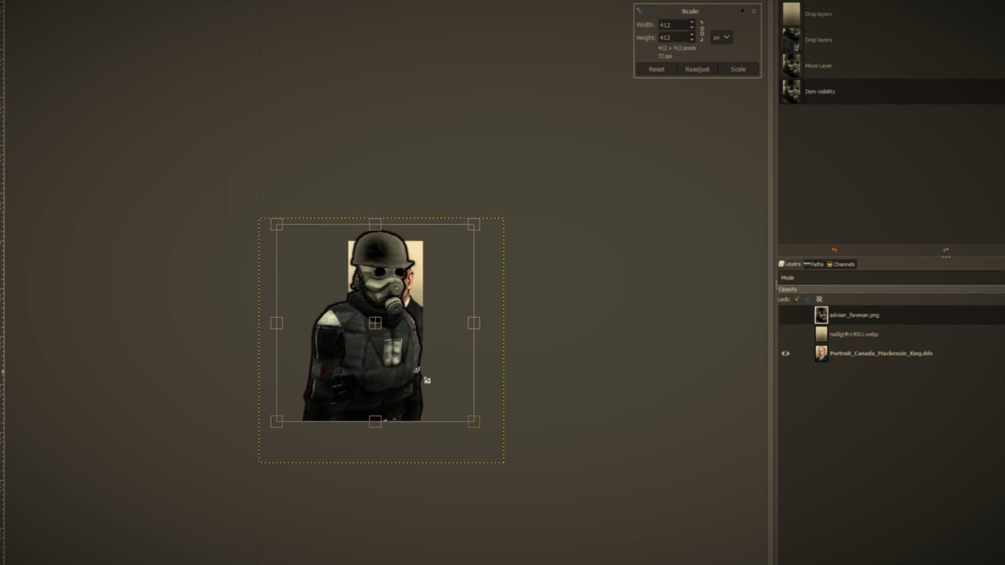
left_click_drag(414, 374, 422, 382)
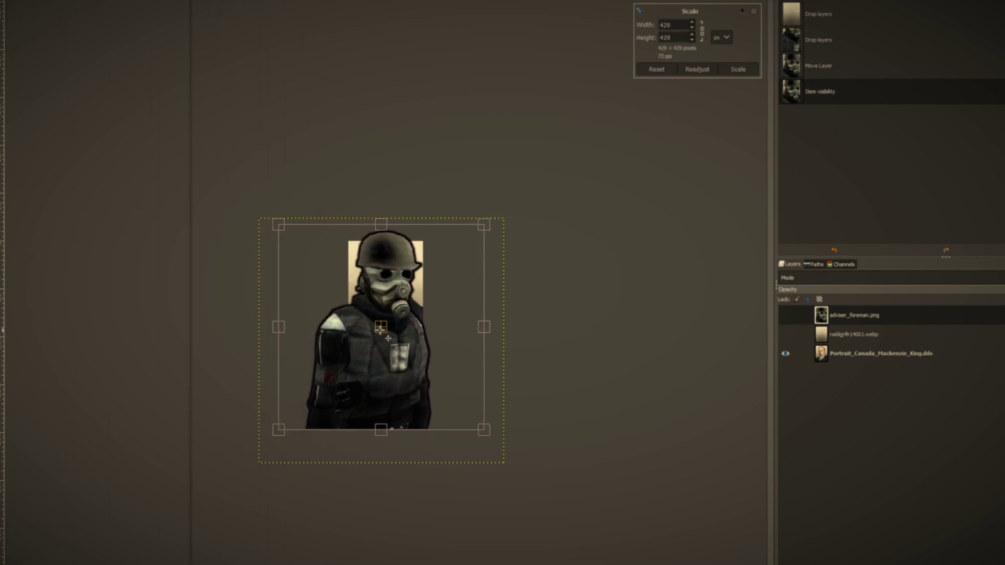
key("Return")
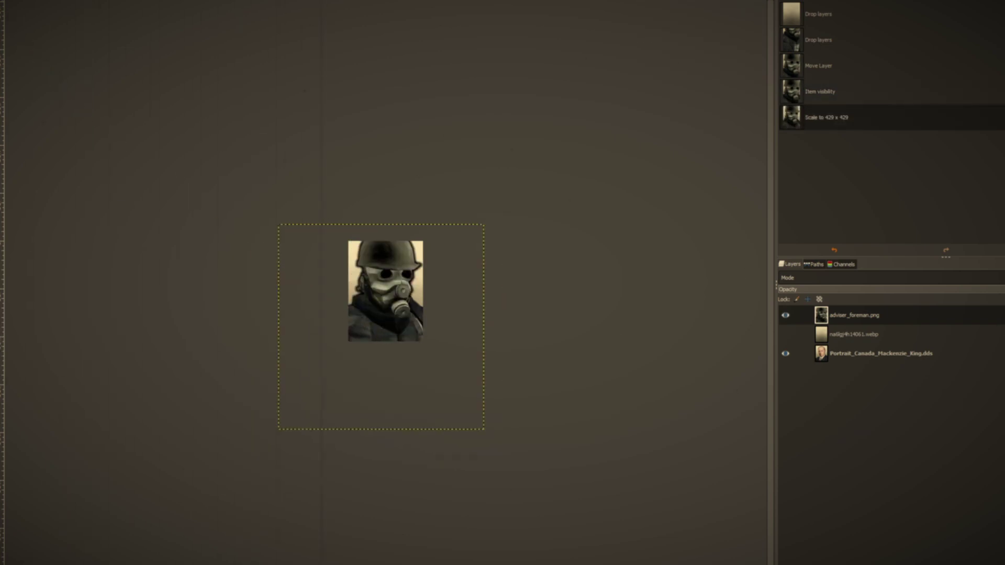
left_click(52, 5)
left_click(52, 63)
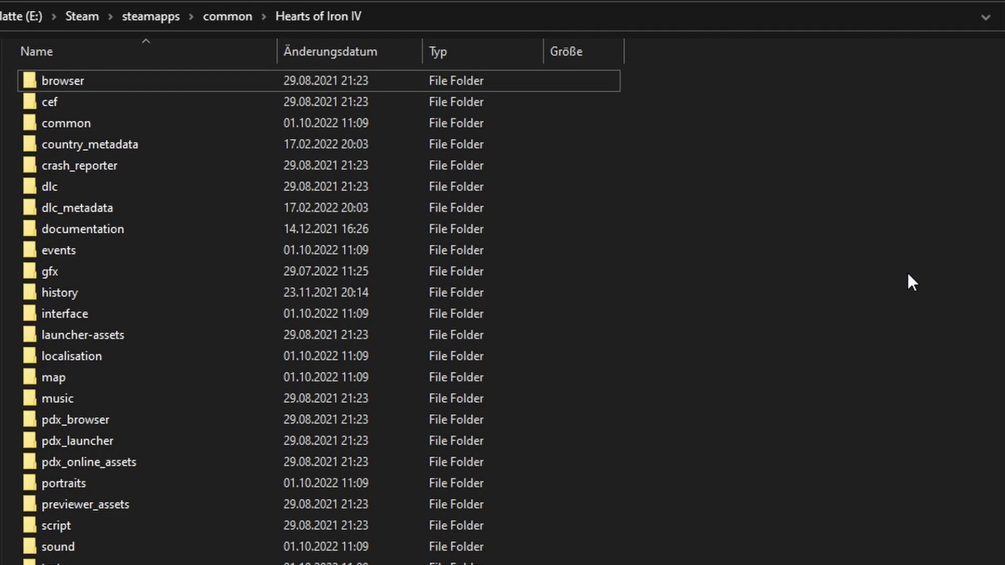
Open the flags folder inside the gfx folder of the Hearts of Iron IV installation.
type("gfx")
key("Return")
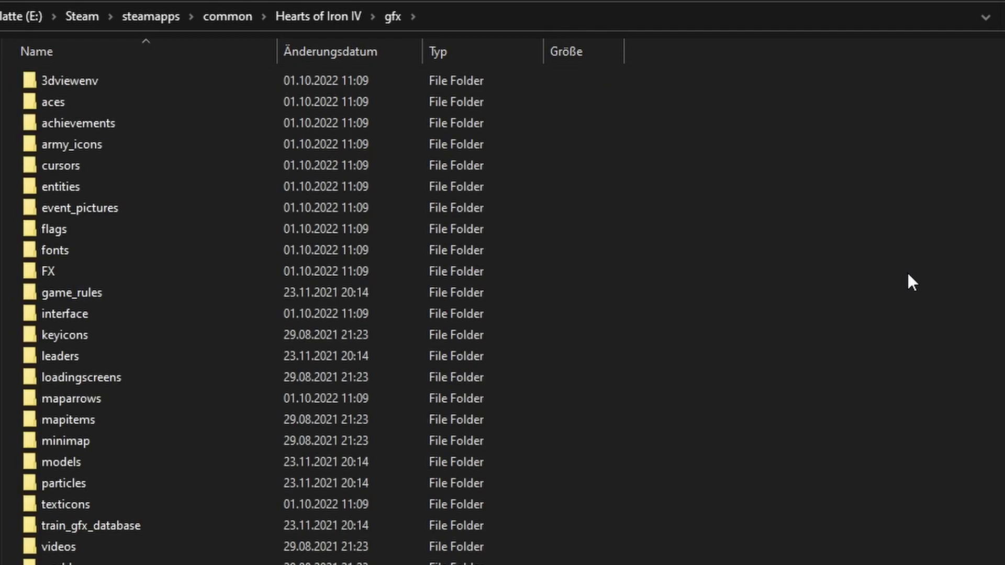
type("flags")
key("Return")
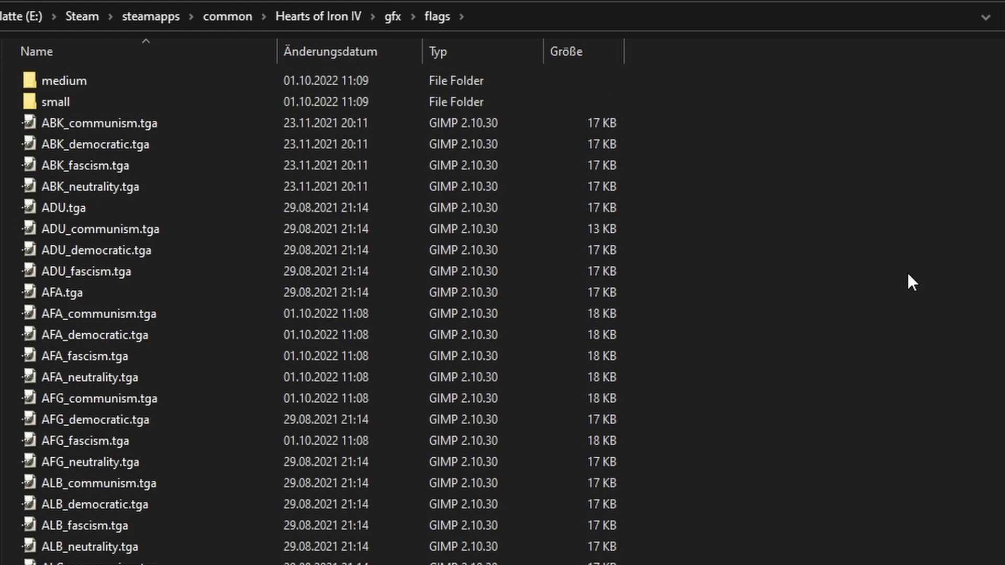
Find and select CAN_UK_democratic.tga among the Canadian flag files in the flags folder.
type("can")
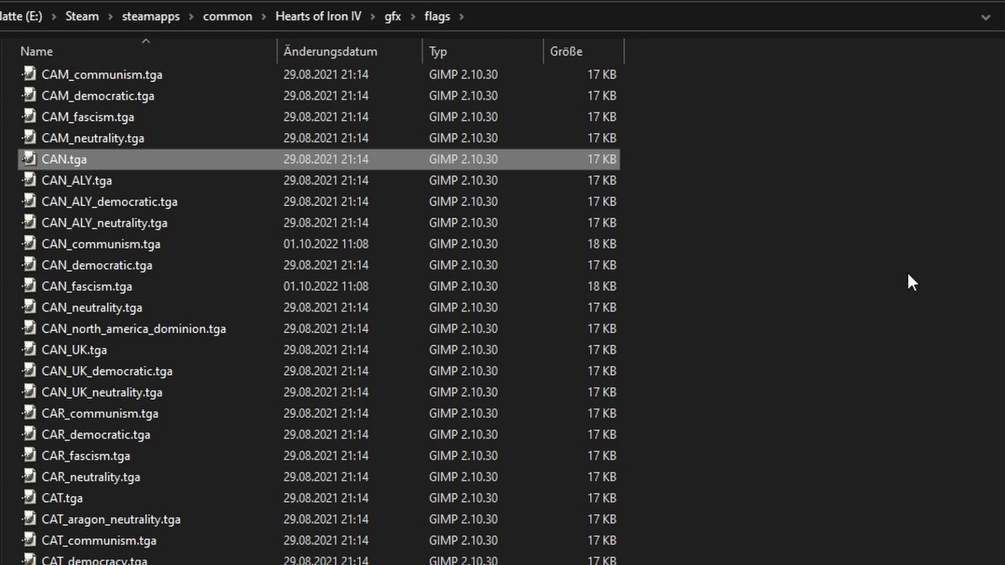
key("Down")
key("Down")
key("Down")
key("Down")
key("Down")
key("Down")
key("Down")
key("Down")
key("Down")
key("Down")
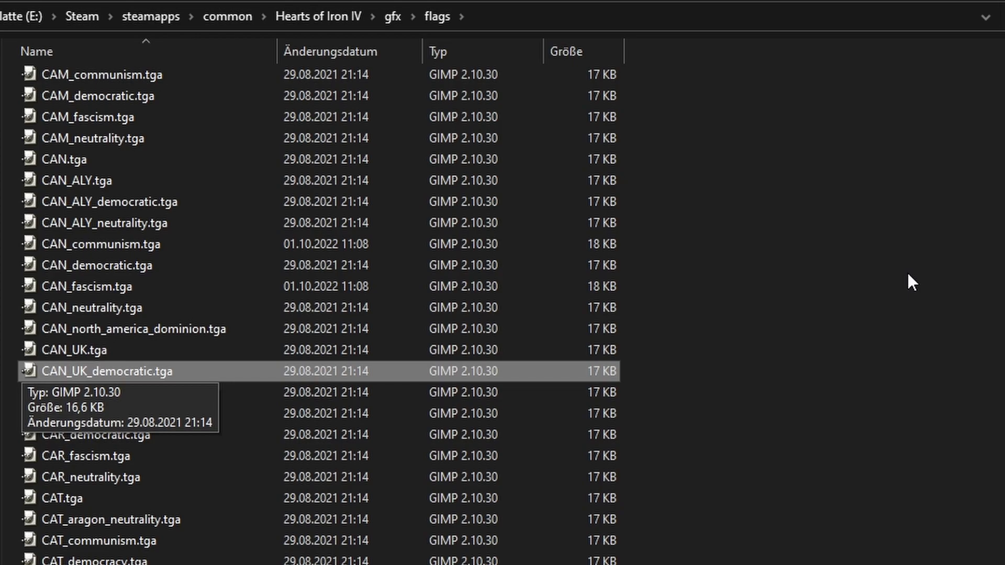
Open the medium subfolder of flags and look up the CAN_UK flag files there.
scroll(907, 275, "up", 20)
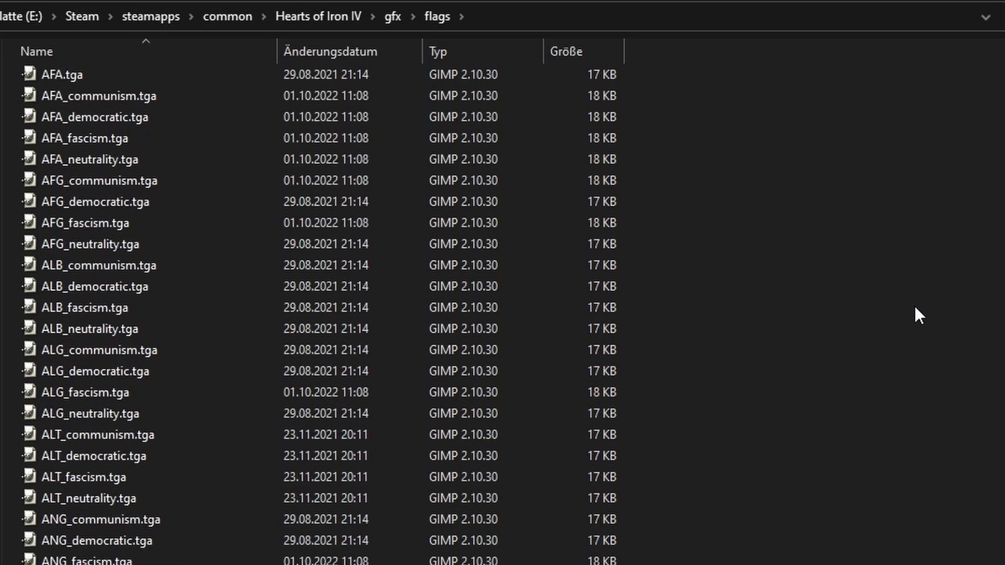
scroll(914, 309, "up", 4)
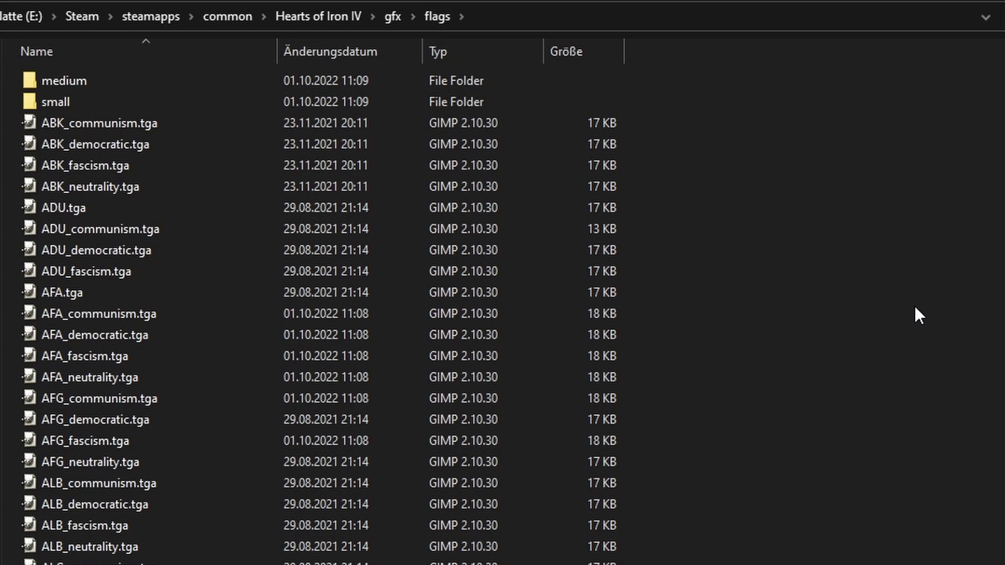
double_click(173, 81)
type("can_uk")
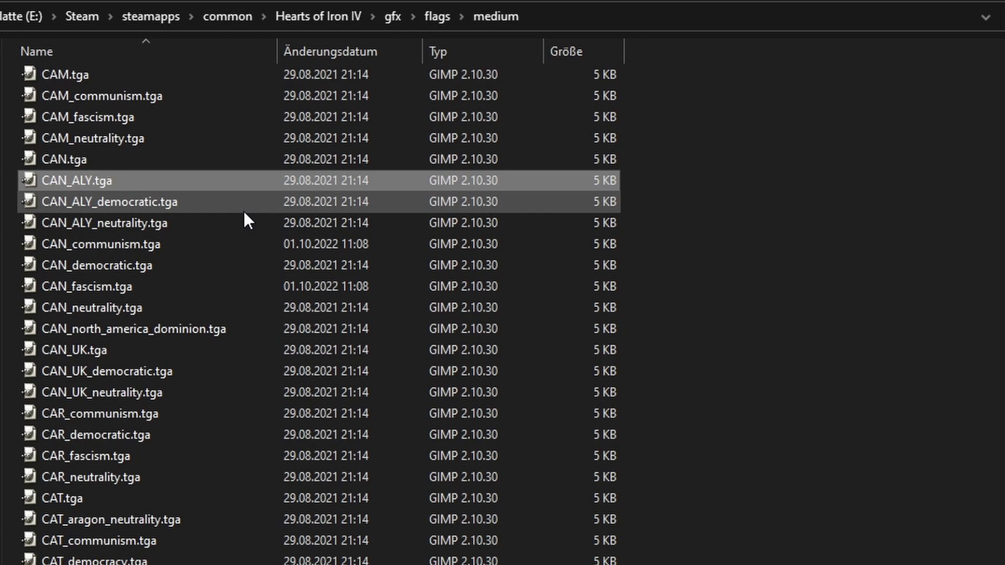
Return to the flags folder, open its small subfolder and look up the CAN_UK flag files.
key("alt+Up")
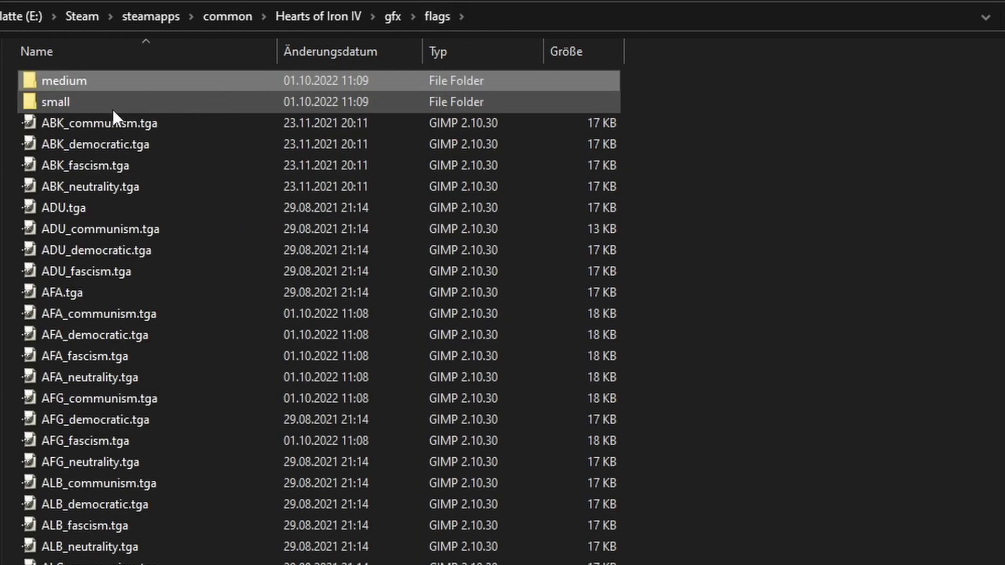
double_click(112, 105)
type("can_uk")
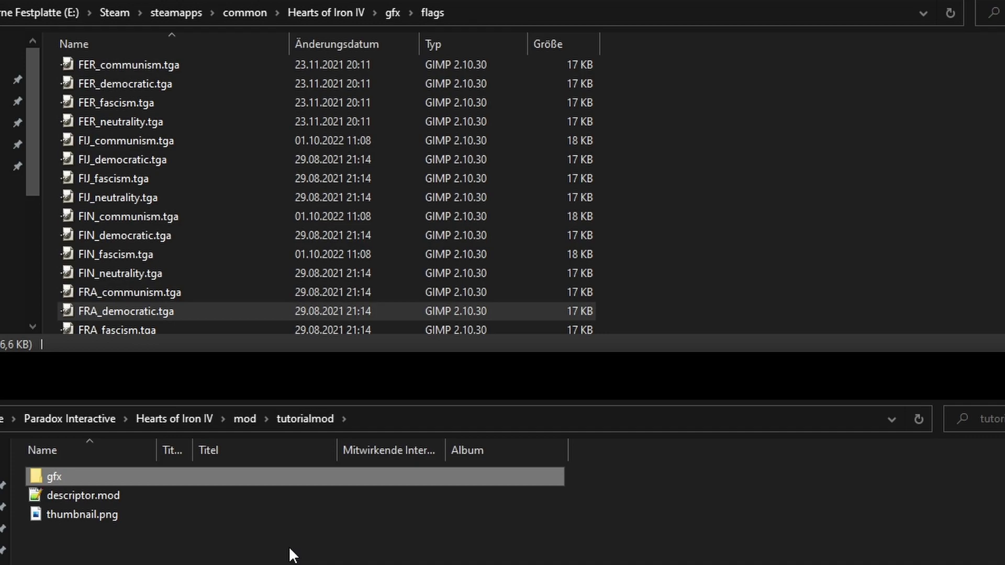
Create a folder named flags in the gfx folder of tutorialmod and paste the copied FRA_democratic.tga into it.
key("Return")
right_click(208, 519)
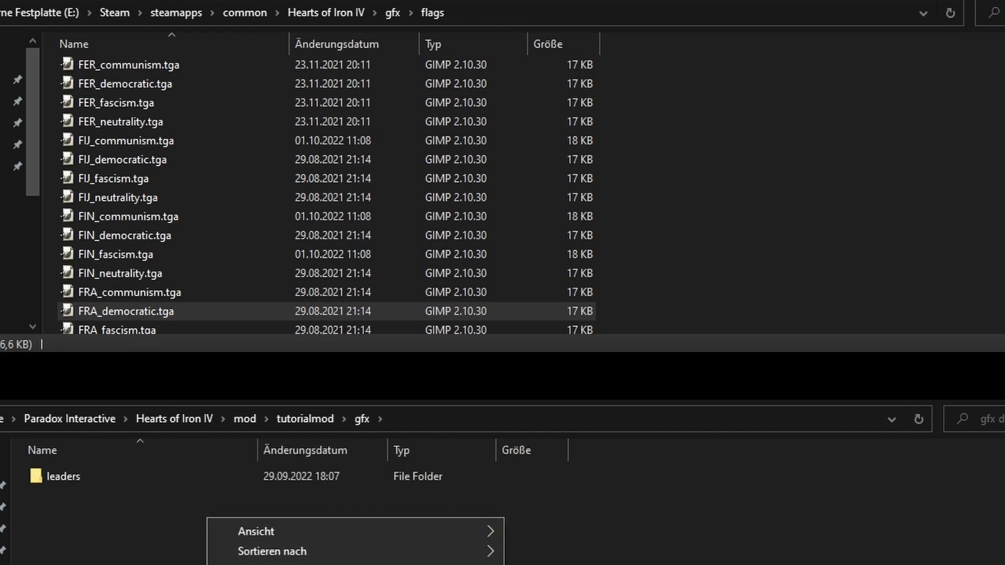
key("ctrl+shift+n")
type("flags")
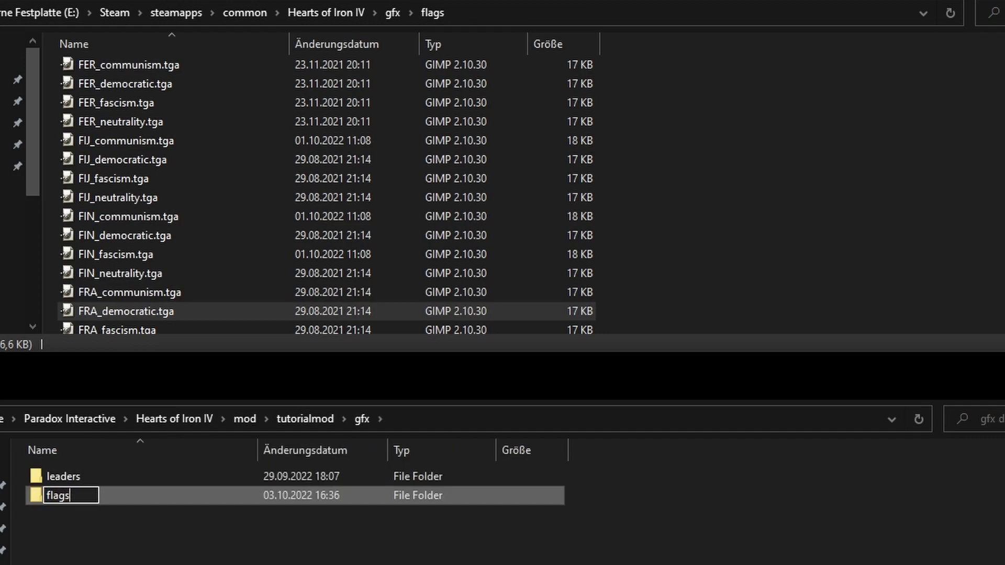
key("Return")
key("Return")
key("ctrl+v")
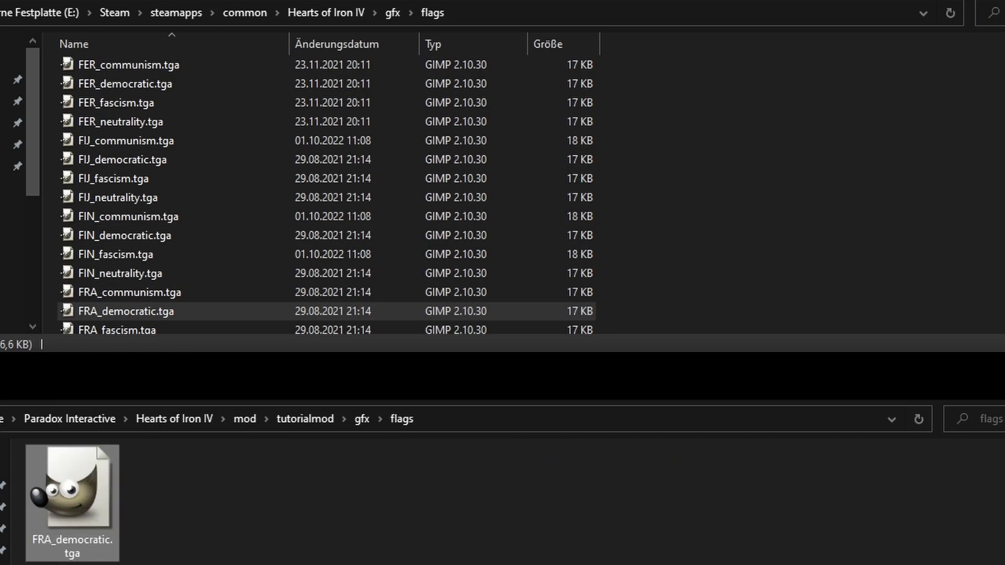
Create two subfolders named small and medium in the mod's flags folder.
key("ctrl+shift+n")
type("small")
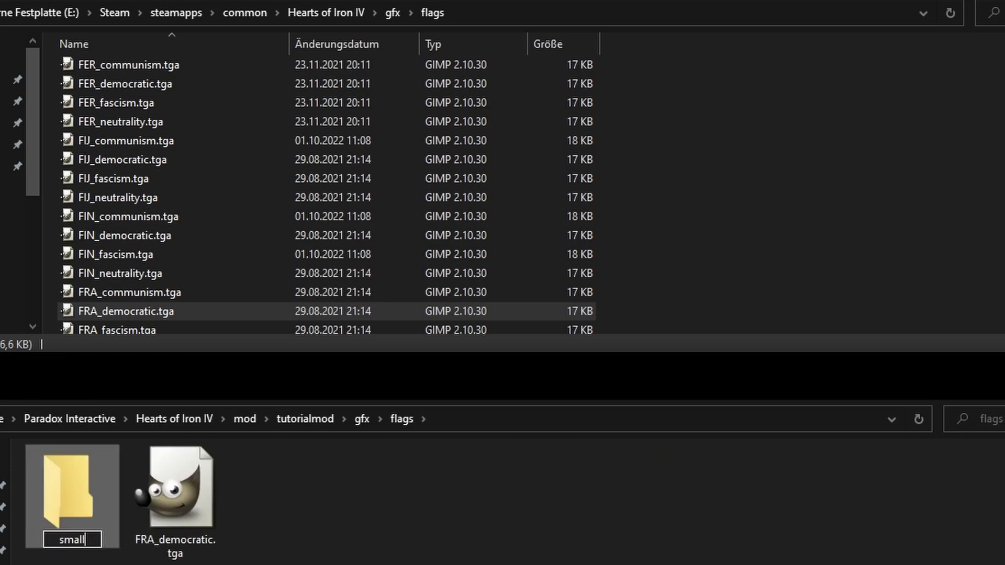
key("Return")
right_click(517, 518)
key("ctrl+shift+n")
type("medium")
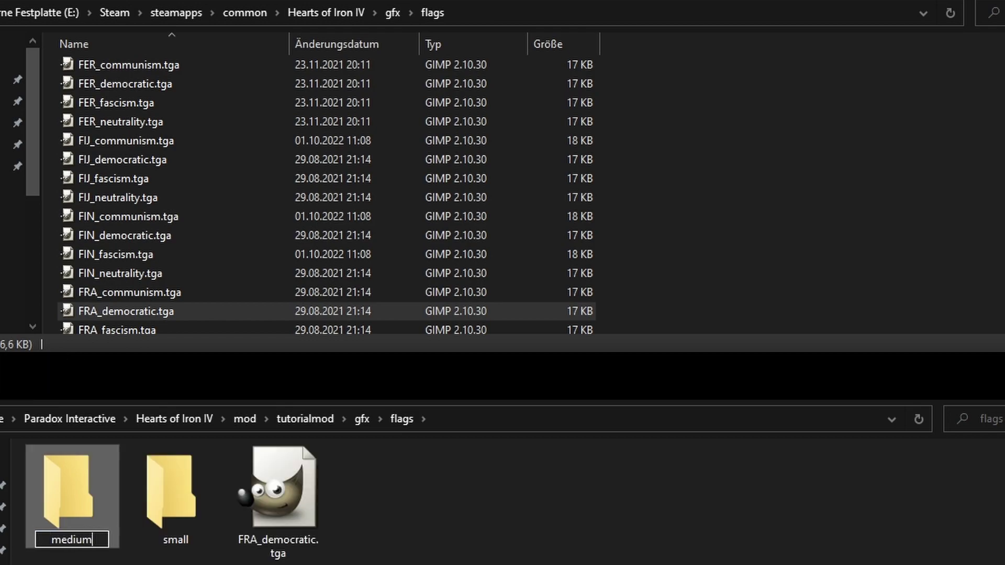
key("Return")
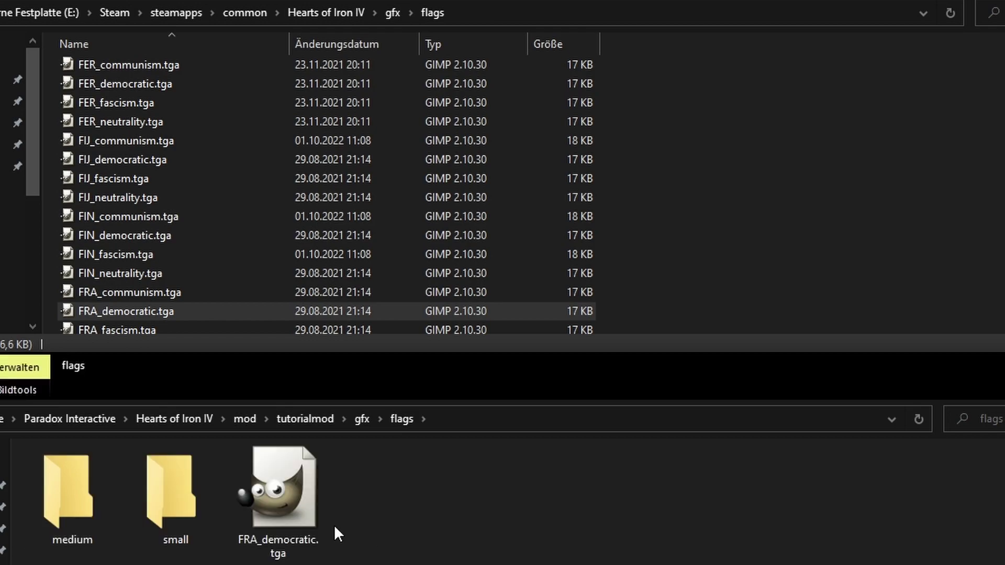
Switch to GIMP with the mod's FRA_democratic.tga and scale the dog picture layer to 107 × 55 pixels.
left_click(309, 506)
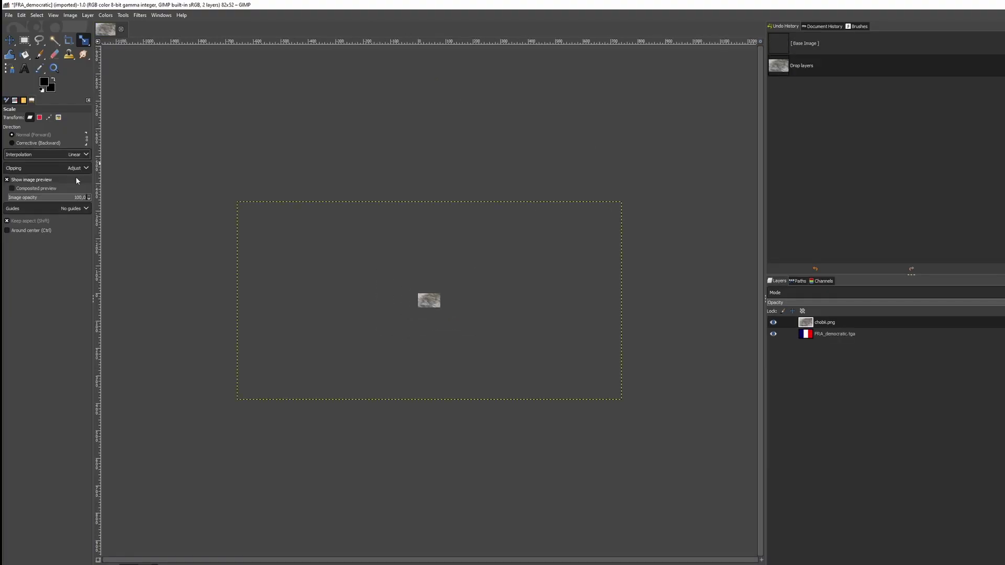
left_click(394, 295)
left_click_drag(395, 304, 427, 295)
key("Return")
Move the dog picture layer so that it covers the French flag canvas completely.
left_click(9, 39)
left_click_drag(336, 333, 327, 333)
key("Right")
key("Right")
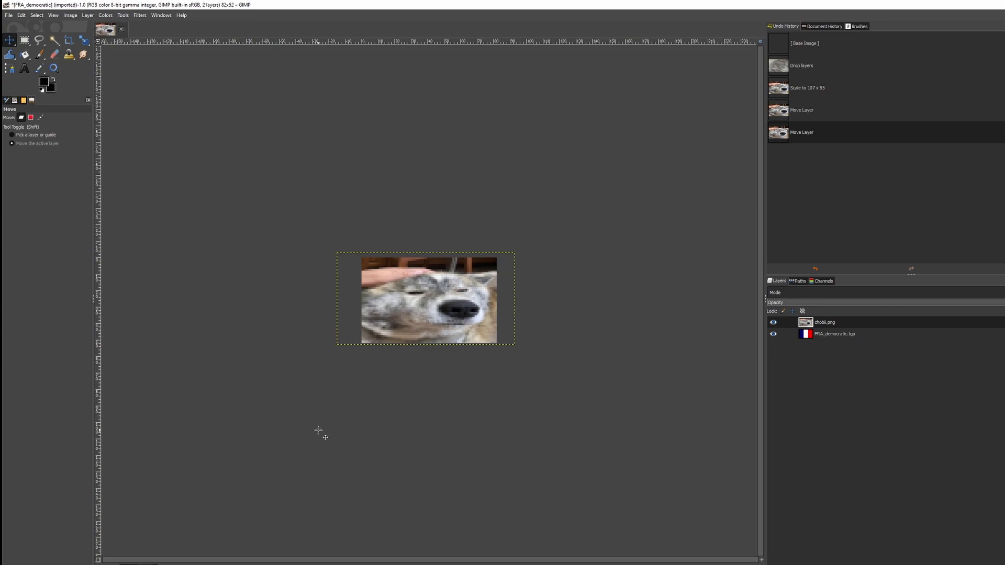
Export the dog flag as FRA_democratic.tga into the mod's flags folder, replacing the existing file and keeping the Bottom left origin.
left_click(9, 15)
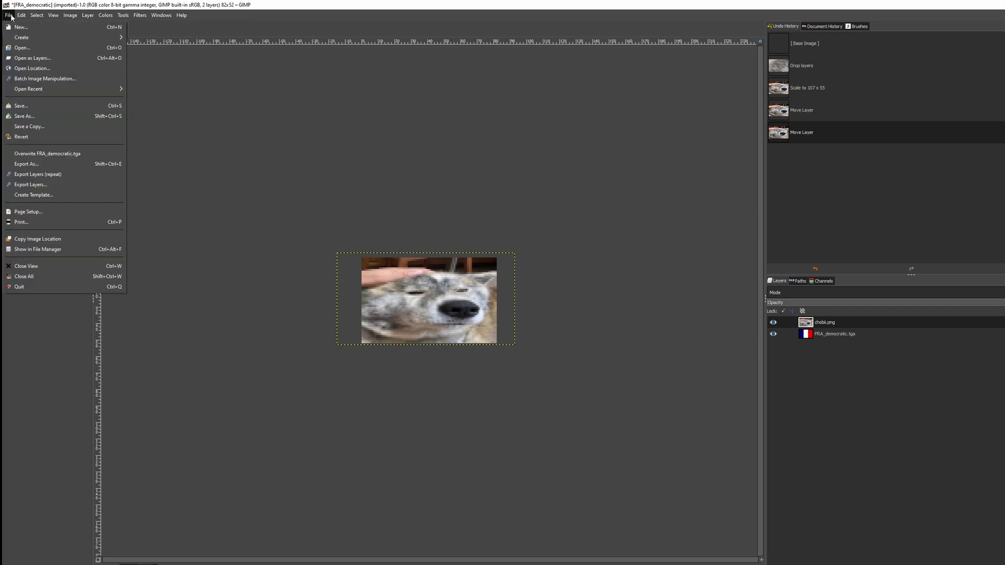
mouse_move(15, 39)
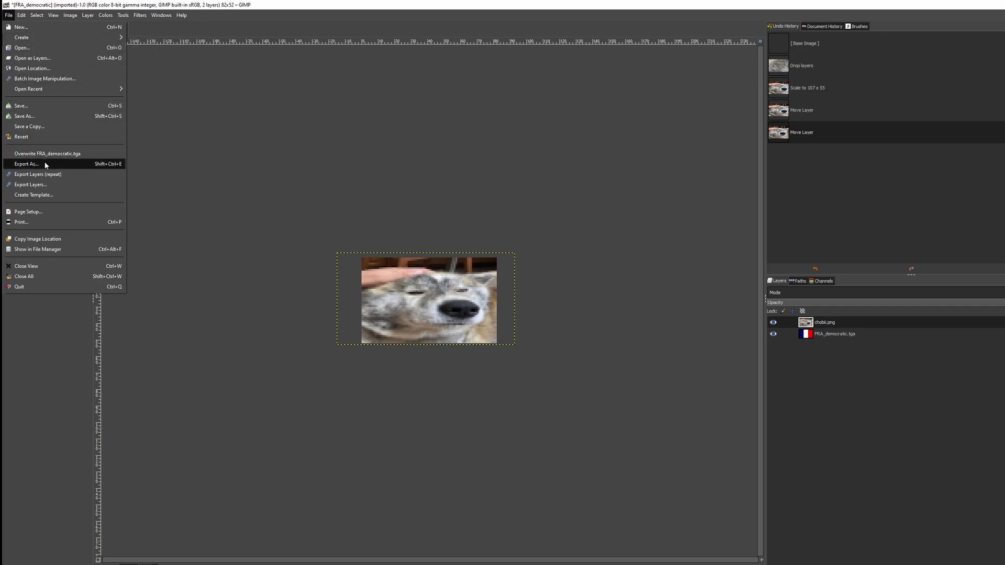
left_click(26, 164)
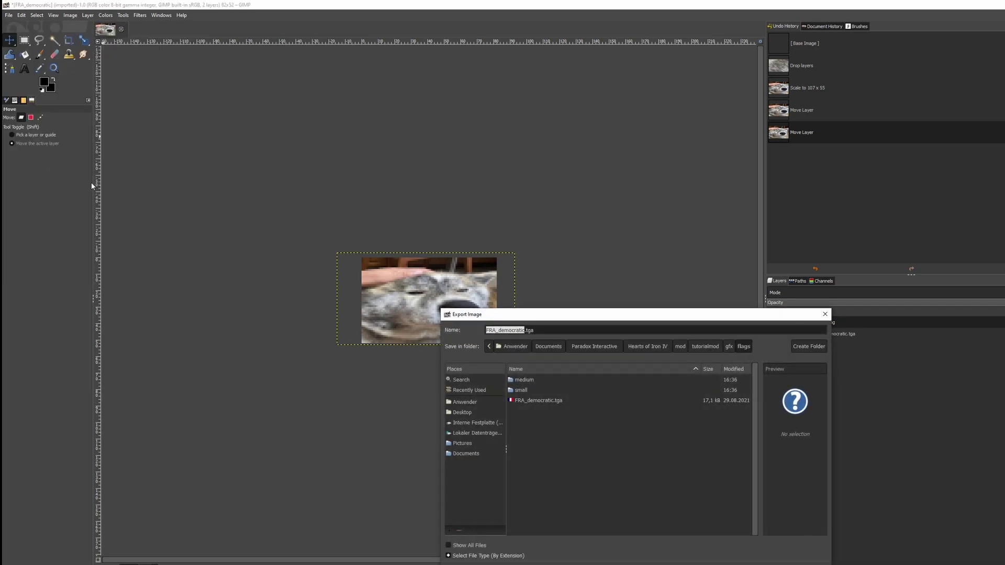
double_click(542, 400)
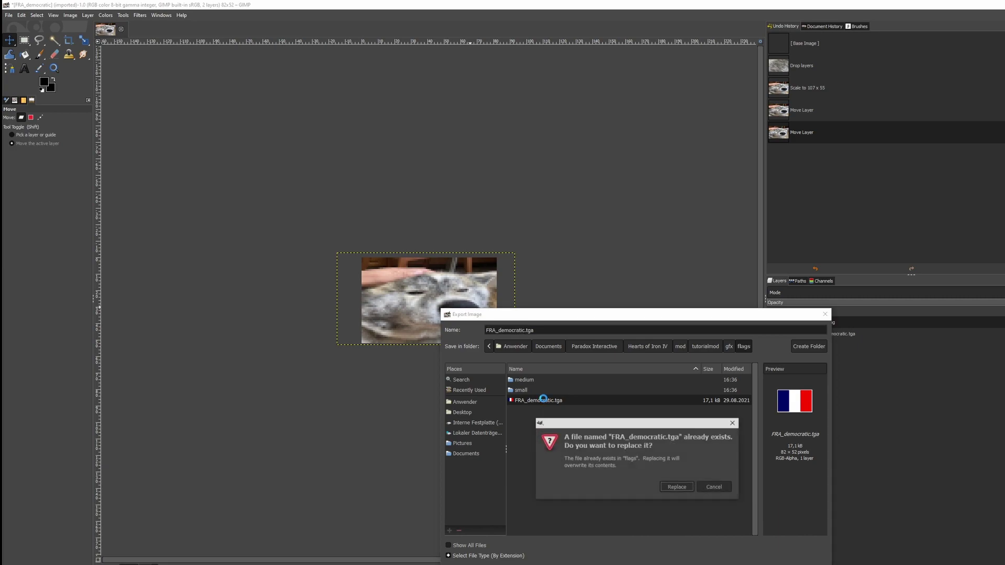
left_click(677, 486)
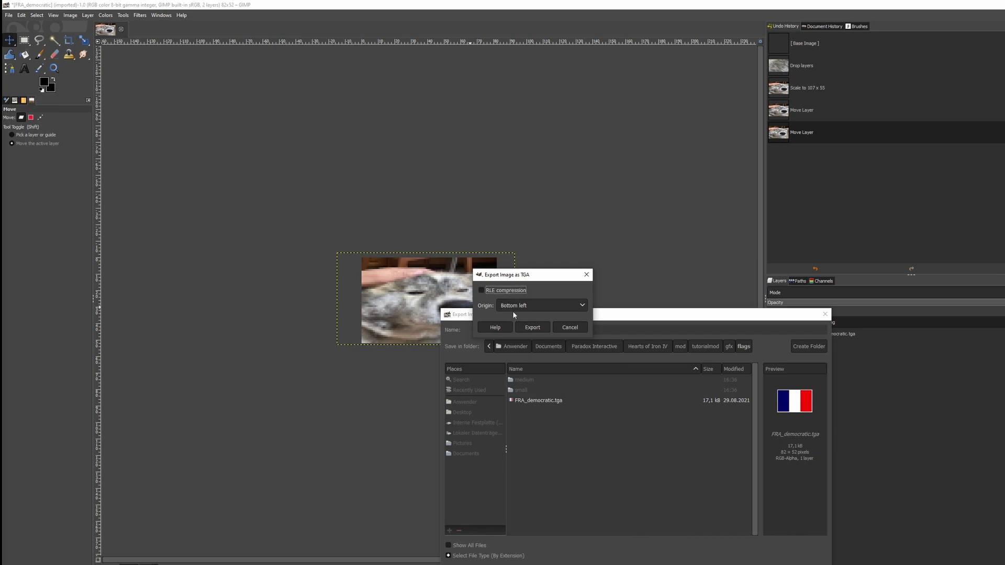
left_click(533, 328)
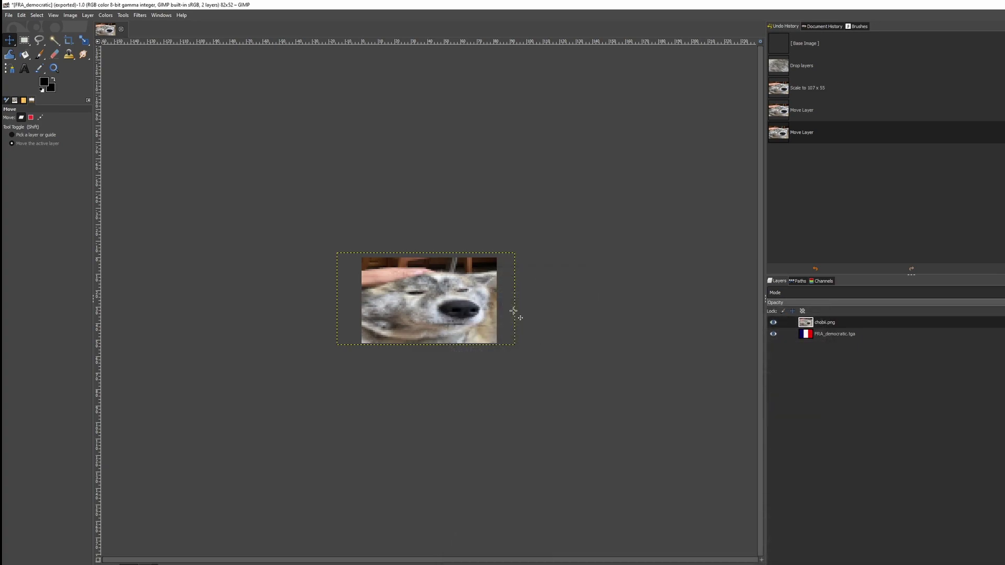
Scale the whole image to 41 × 26 pixels with the width and height unlinked.
key("alt")
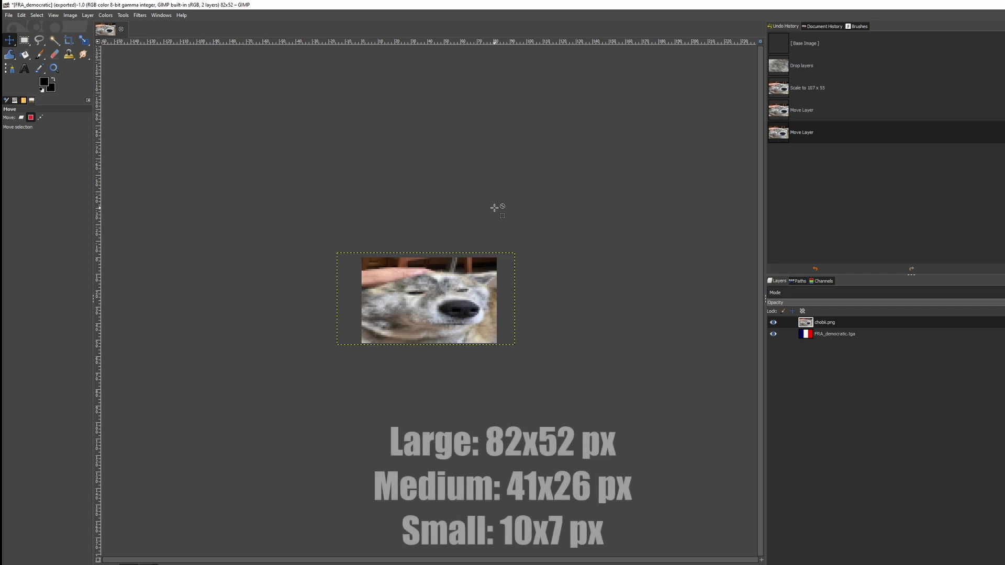
left_click(70, 14)
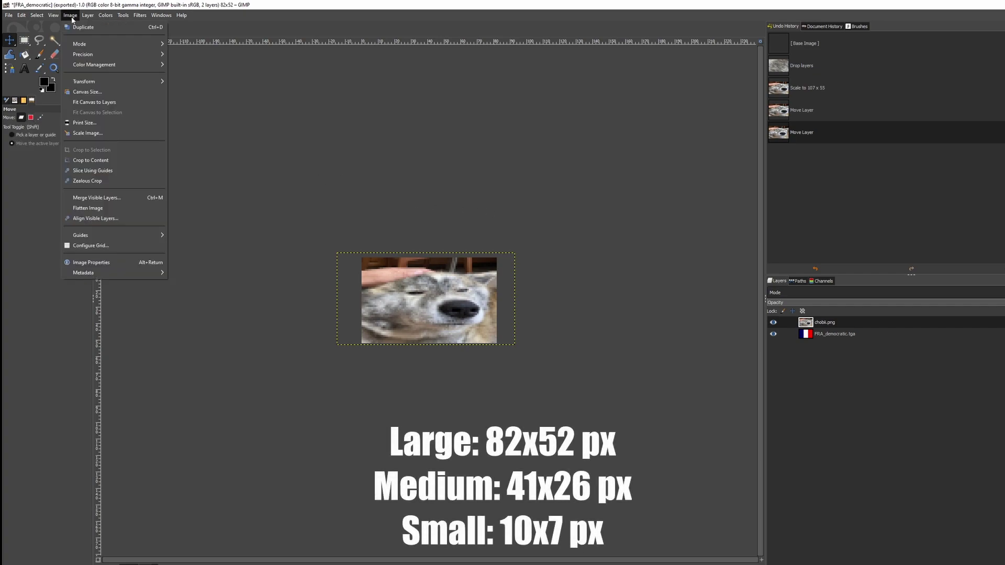
left_click(89, 133)
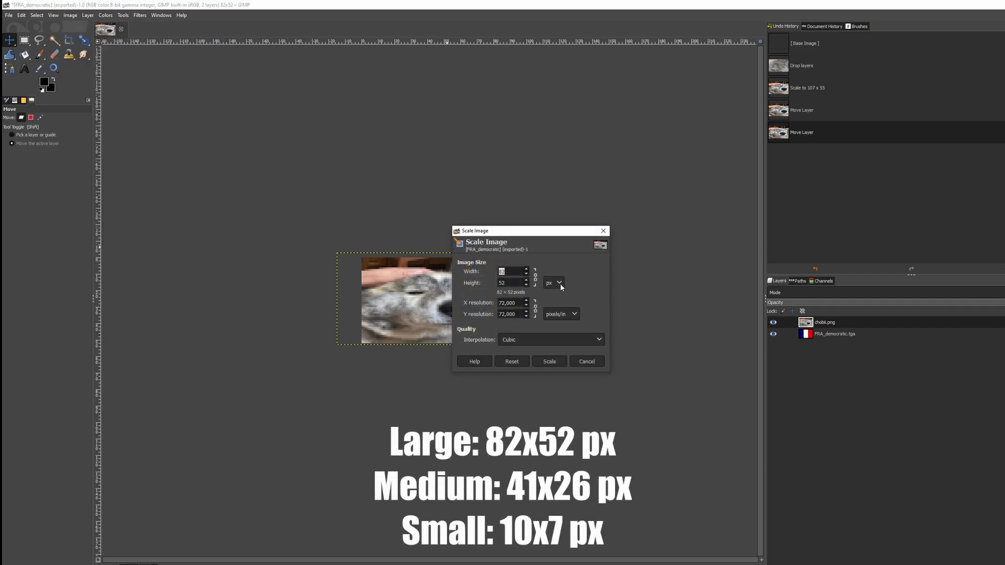
left_click(535, 277)
double_click(502, 272)
type("41")
double_click(501, 282)
type("2")
left_click(550, 361)
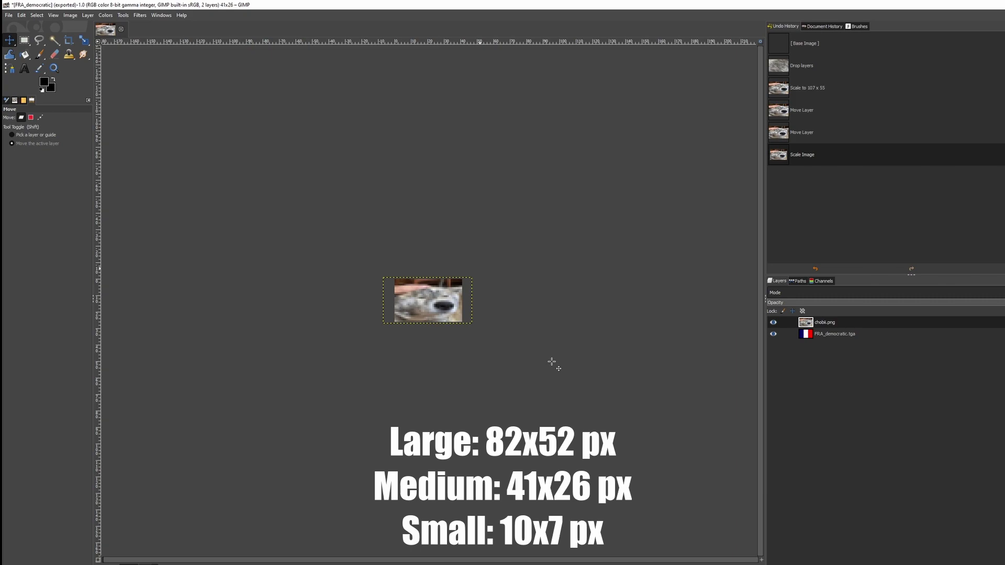
Export the medium-sized flag as FRA_democratic.tga into the medium subfolder of the mod's flags folder.
left_click(8, 15)
left_click(70, 163)
double_click(560, 379)
key("Return")
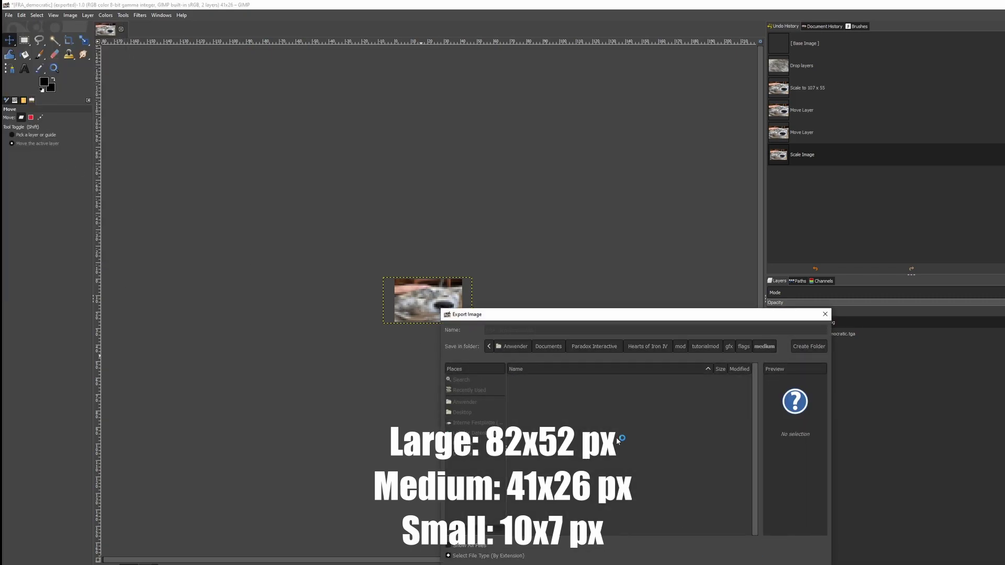
left_click(535, 332)
Scale the whole image down to 10 × 7 pixels with the width and height unlinked.
left_click(70, 15)
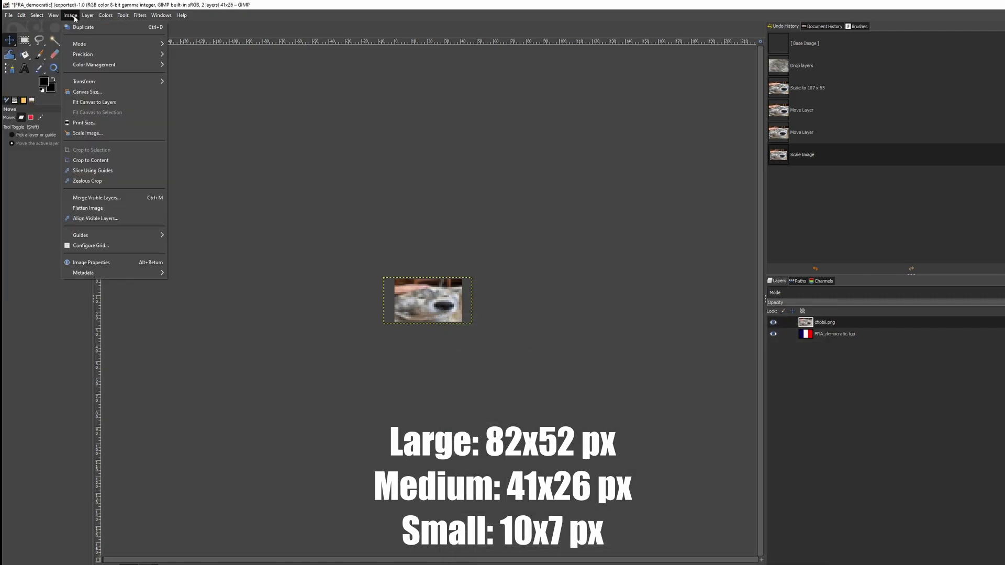
left_click(87, 133)
left_click(535, 277)
type("10")
key("Tab")
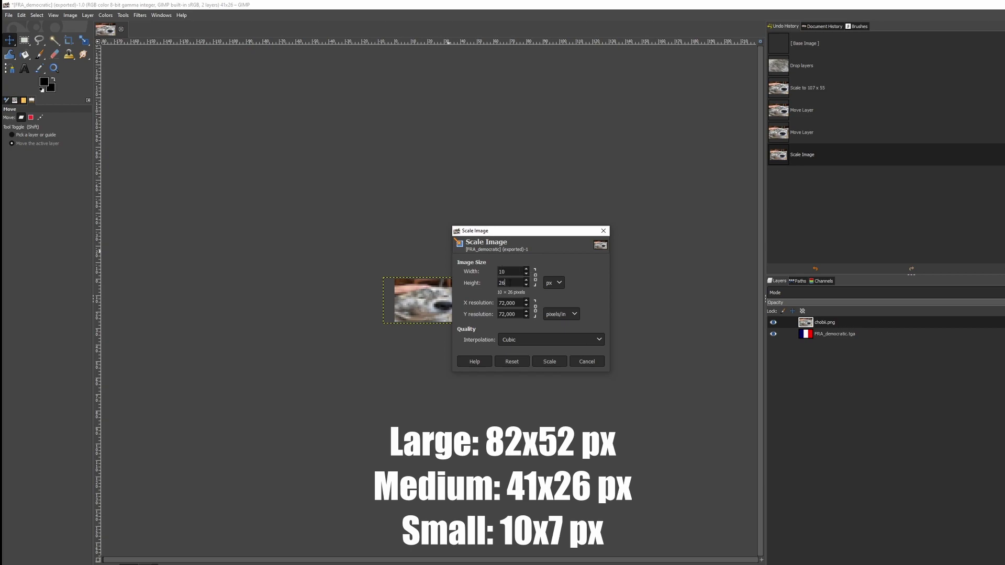
type("7")
left_click(549, 364)
Export the smallest flag version as FRA_democratic.tga into the small subfolder of the mod's flags folder.
left_click(8, 15)
left_click(53, 163)
left_click(743, 346)
double_click(535, 388)
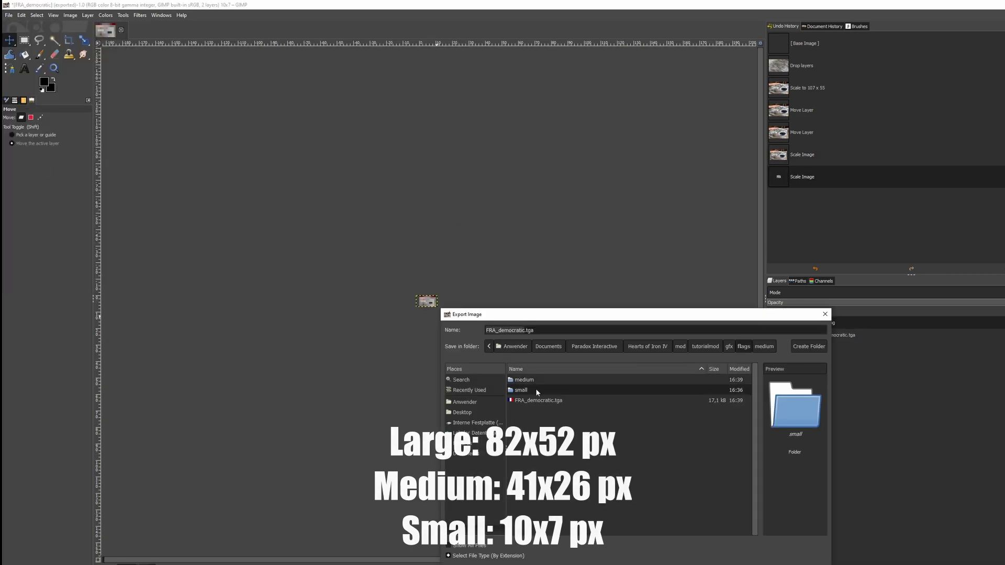
key("Return")
key("Return")
left_click(530, 328)
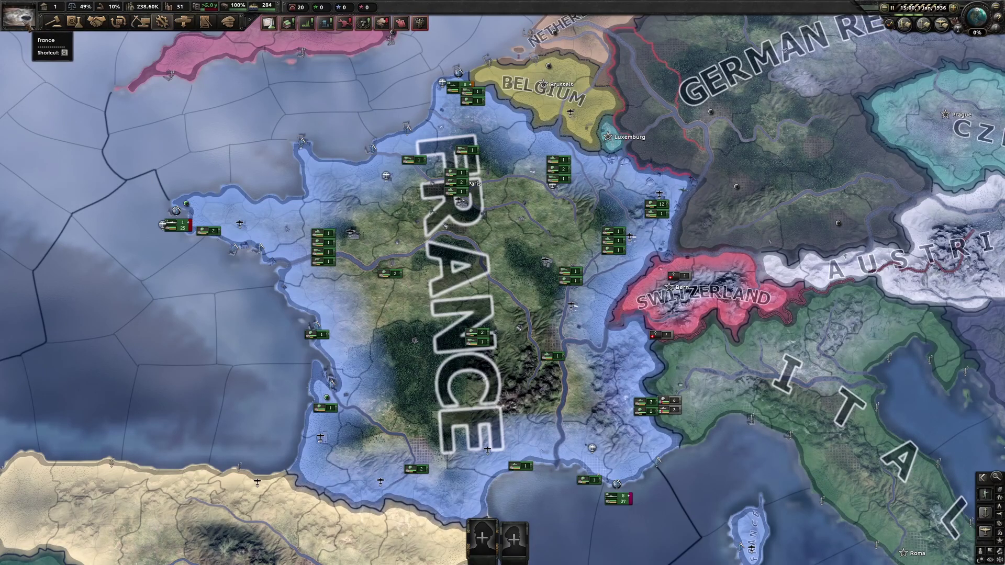
scroll(579, 387, "down", 4)
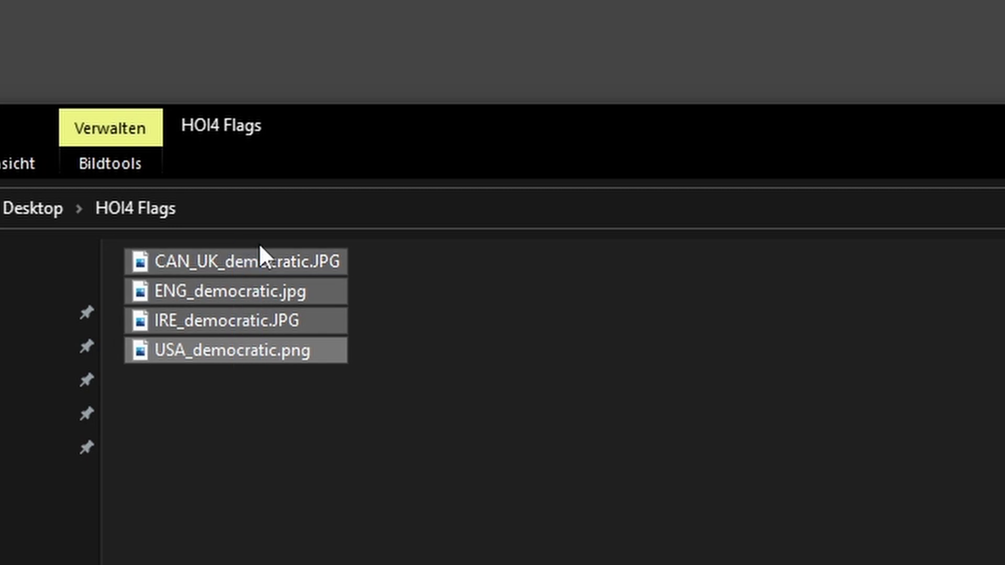
Open the four images of the HOI4 Flags folder in GIMP, converting ENG_democratic.jpg to the built-in sRGB profile.
left_click_drag(233, 366, 293, 399)
mouse_move(184, 497)
left_mouse_down()
mouse_move(199, 375)
mouse_move(251, 291)
mouse_move(244, 442)
mouse_move(251, 262)
mouse_move(410, 129)
left_mouse_up()
left_click_drag(410, 129, 480, 96)
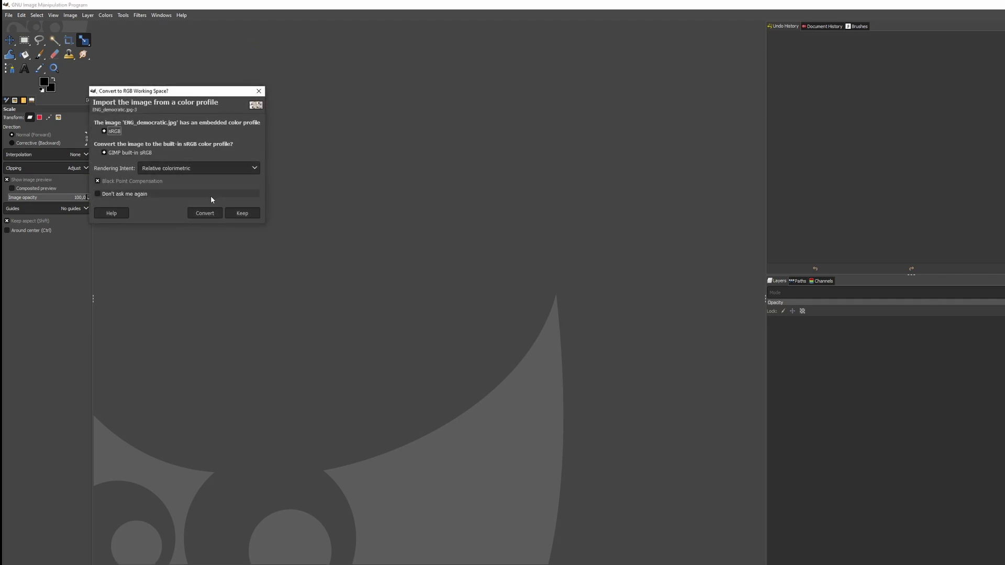
left_click(203, 212)
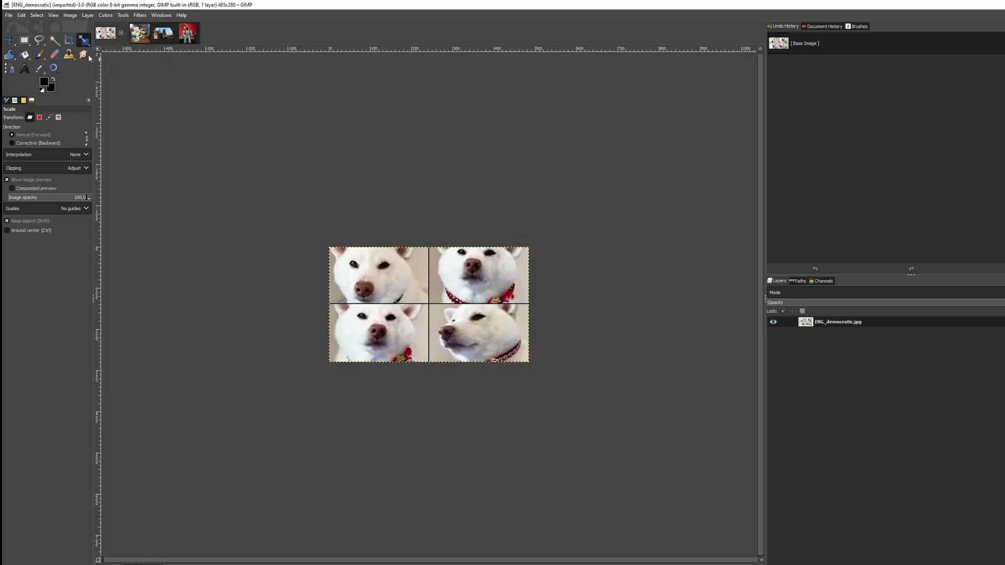
Start Batch Image Manipulation and add the four opened flag images as input files.
left_click(10, 17)
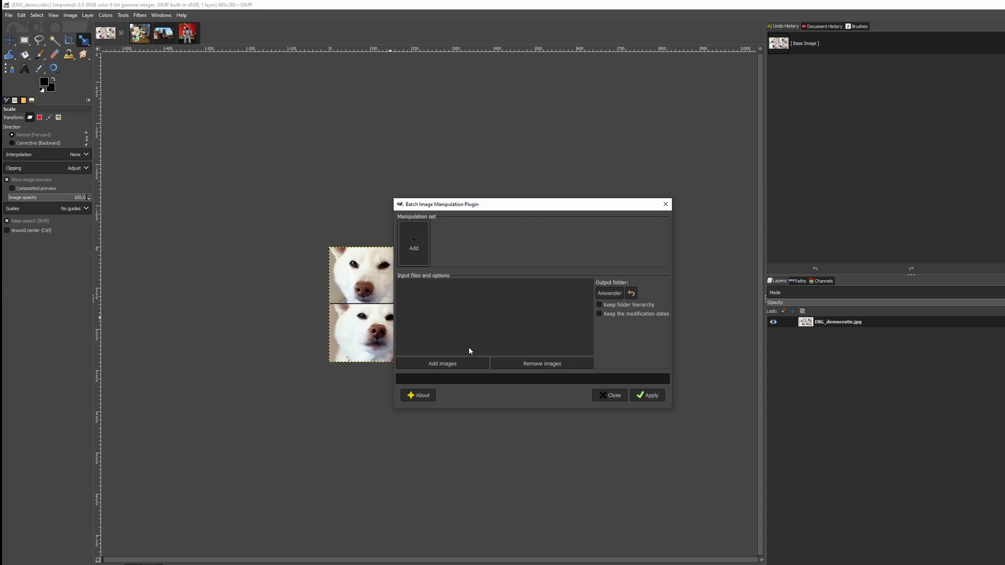
left_click(461, 365)
left_click(477, 389)
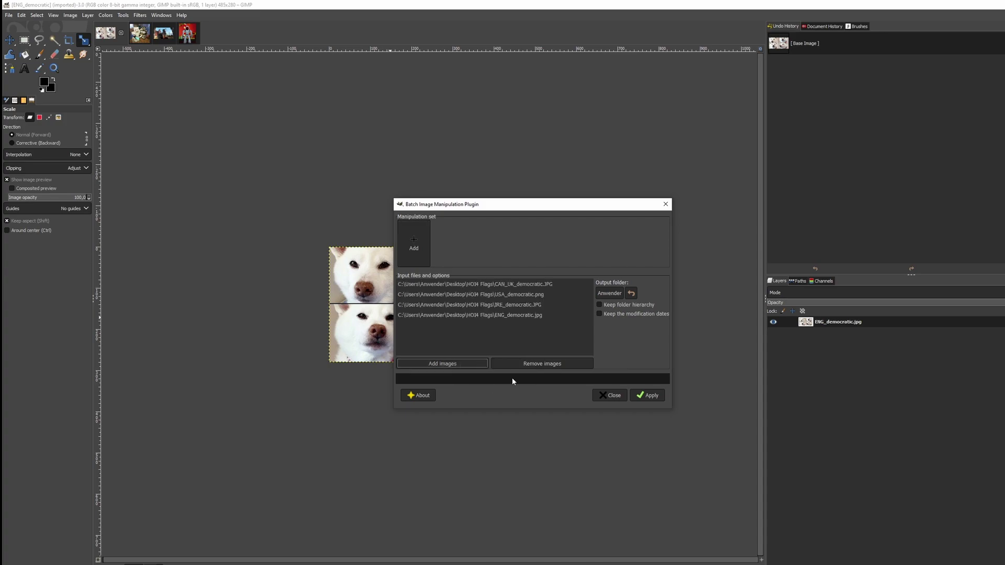
Set the batch output folder to the mod's tutorialmod\gfx\flags folder by entering its path.
left_click(608, 297)
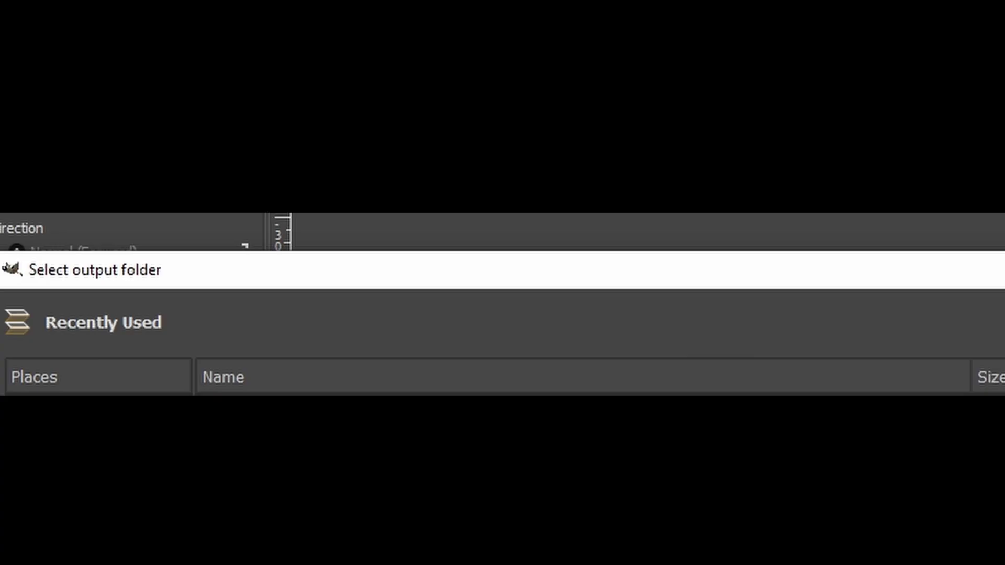
left_click(167, 224)
type("C:\\Users\\Anwender\\Documents\\Paradox Interactive\\Hearts of Iron IV\\mod\\tutorialmod\\gfx\\flags\\")
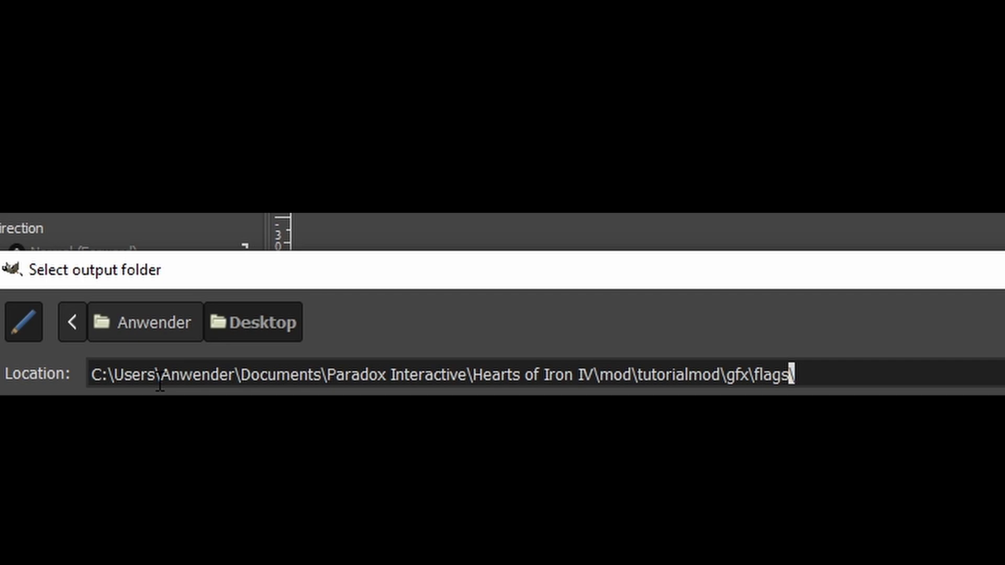
left_click_drag(180, 374, 201, 374)
left_click(21, 325)
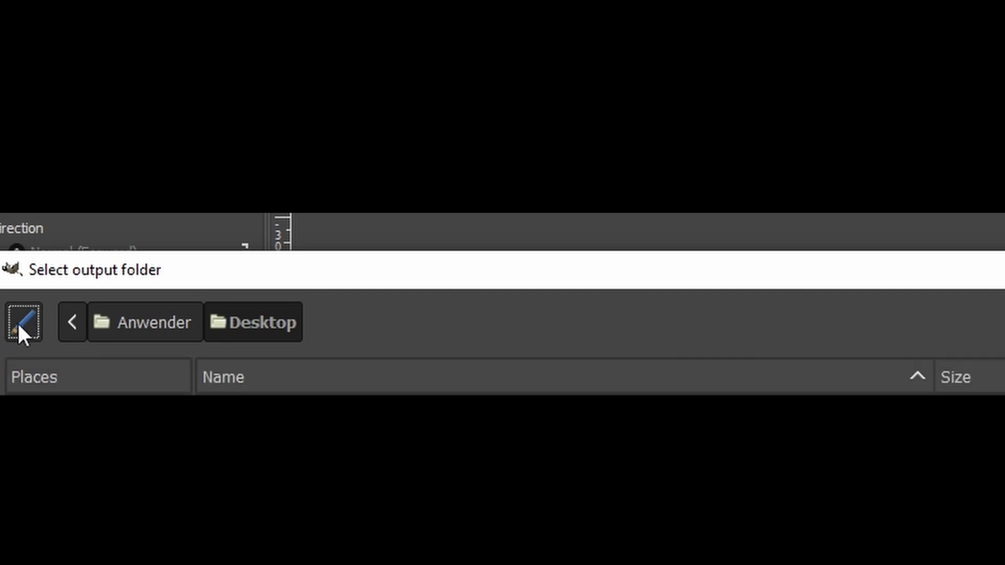
left_click(21, 324)
type("C:\\Users\\Anwender\\Documents\\Paradox Interactive\\Hearts of Iron IV\\mod\\tutorialmod\\gfx\\flags\\")
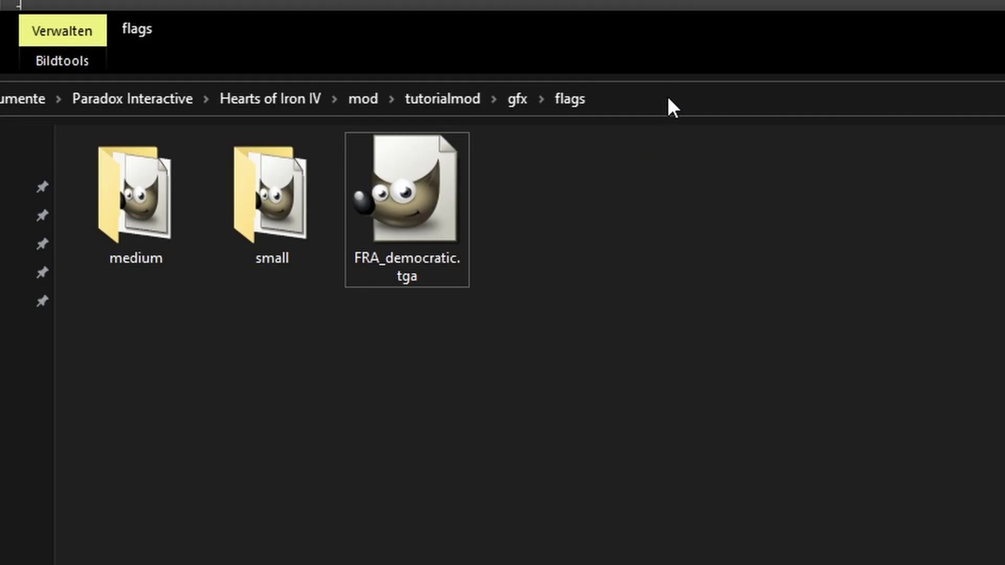
left_click(671, 99)
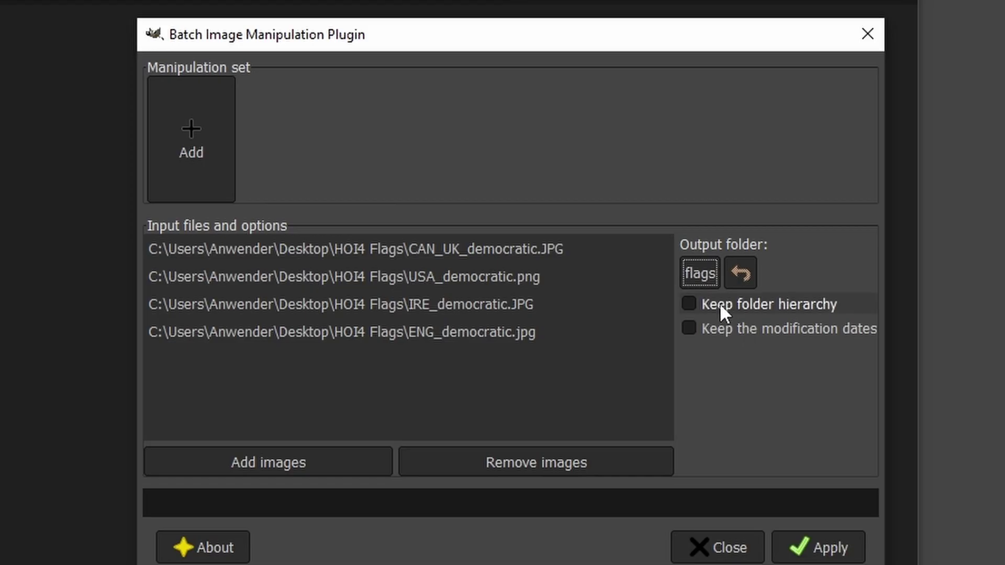
Add a Resize manipulation to the batch set and enter a width of 82 and a height of 52.
left_click(214, 148)
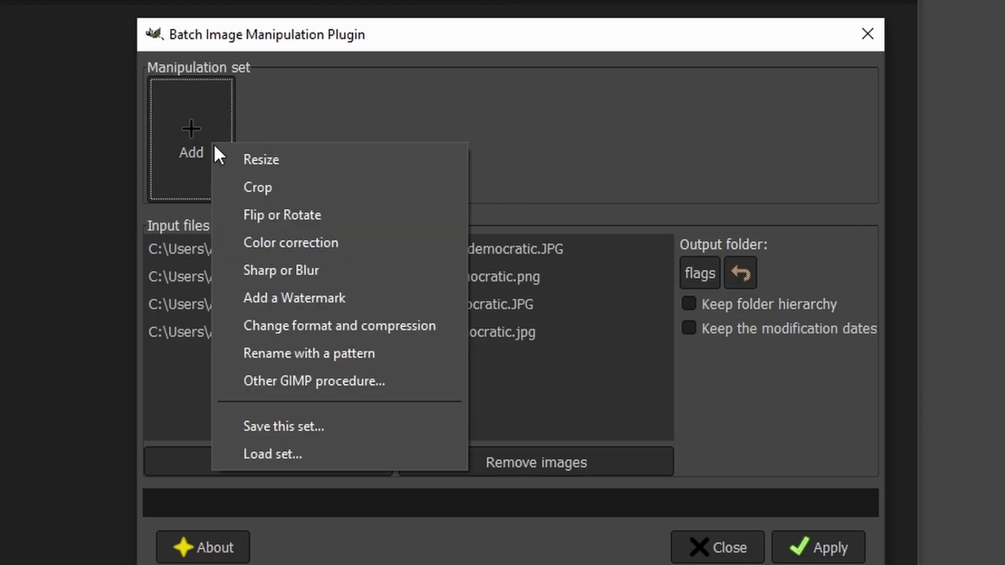
left_click(259, 152)
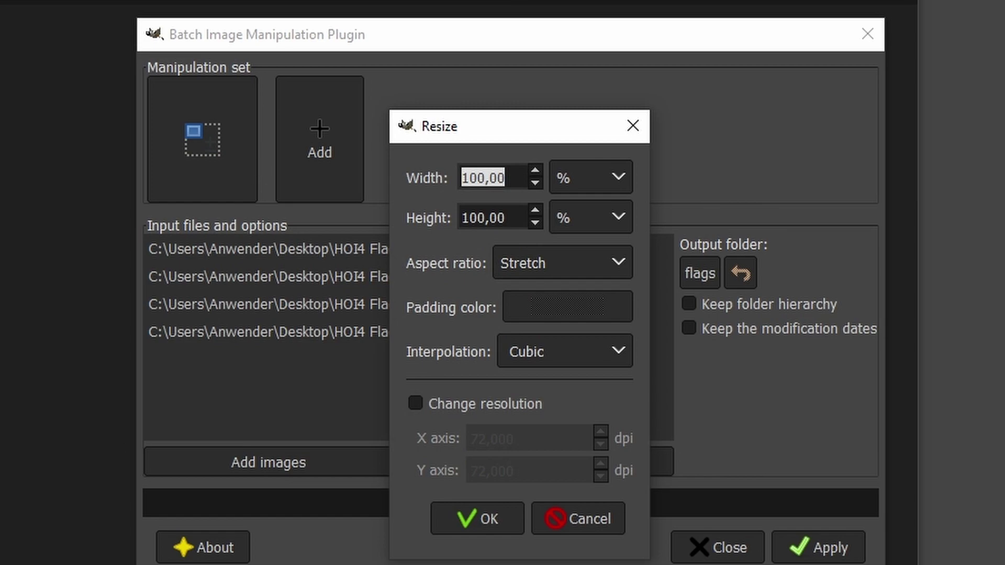
key("alt+Tab")
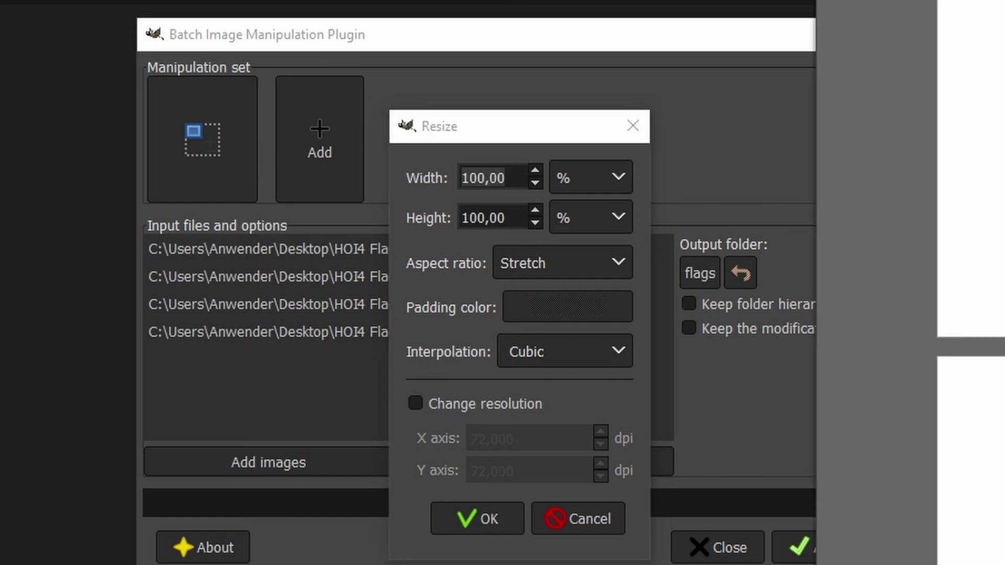
left_click(467, 186)
double_click(466, 185)
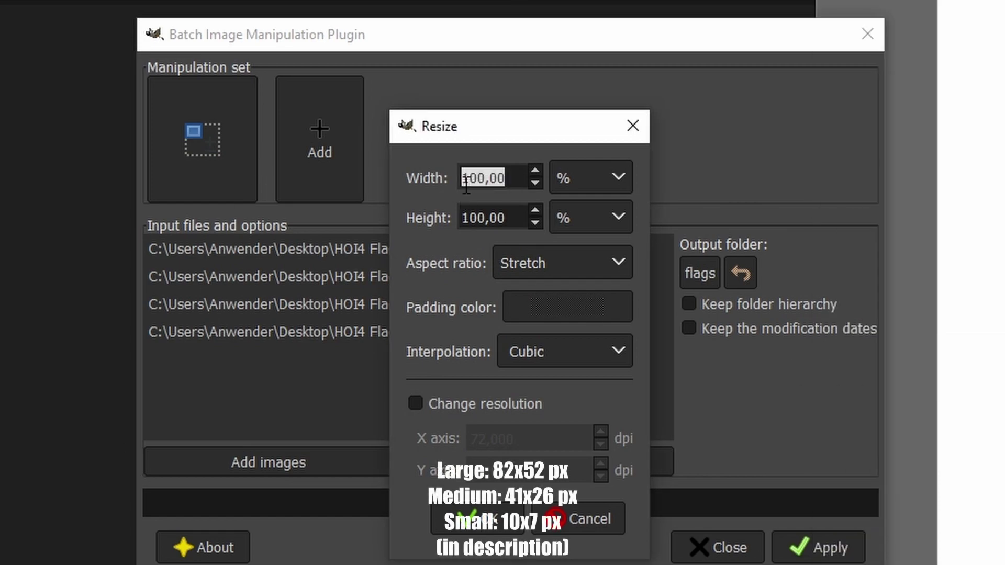
type("82")
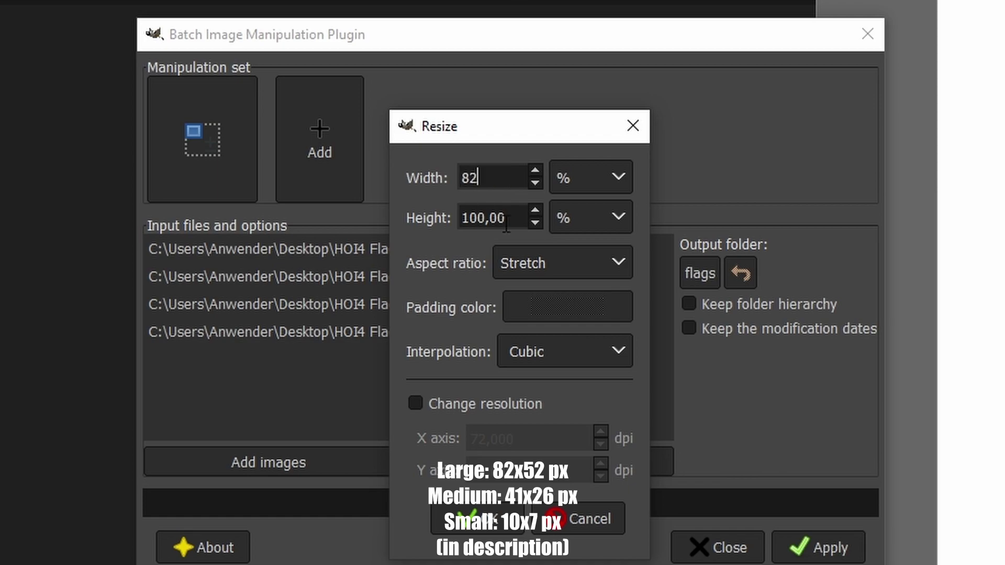
double_click(506, 224)
type("52")
Switch both Resize units to px, enter 82 for the width and 52 for the height, and accept the settings.
left_click(582, 176)
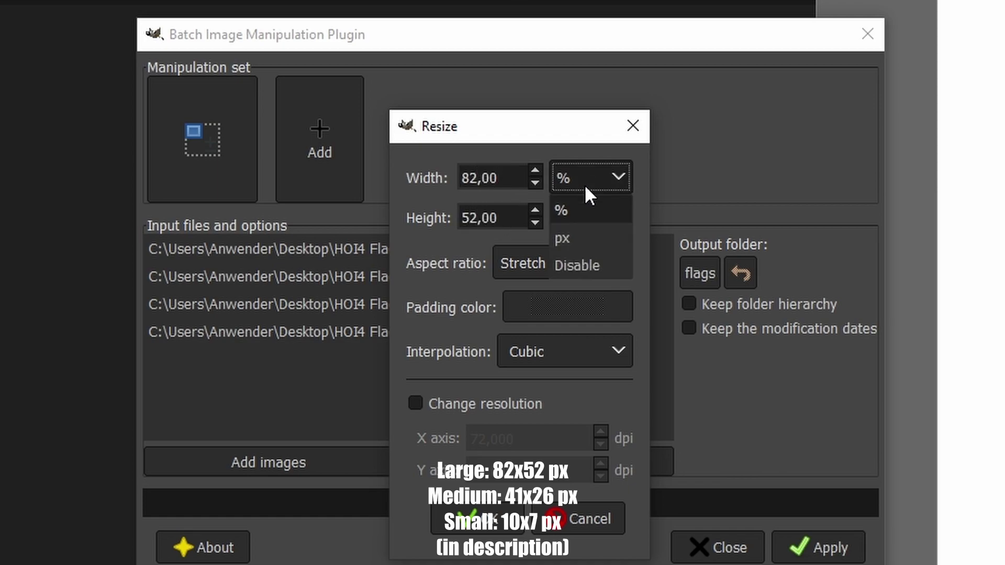
left_click(577, 238)
left_click(586, 217)
left_click(575, 275)
double_click(473, 178)
type("82")
double_click(474, 218)
type("52")
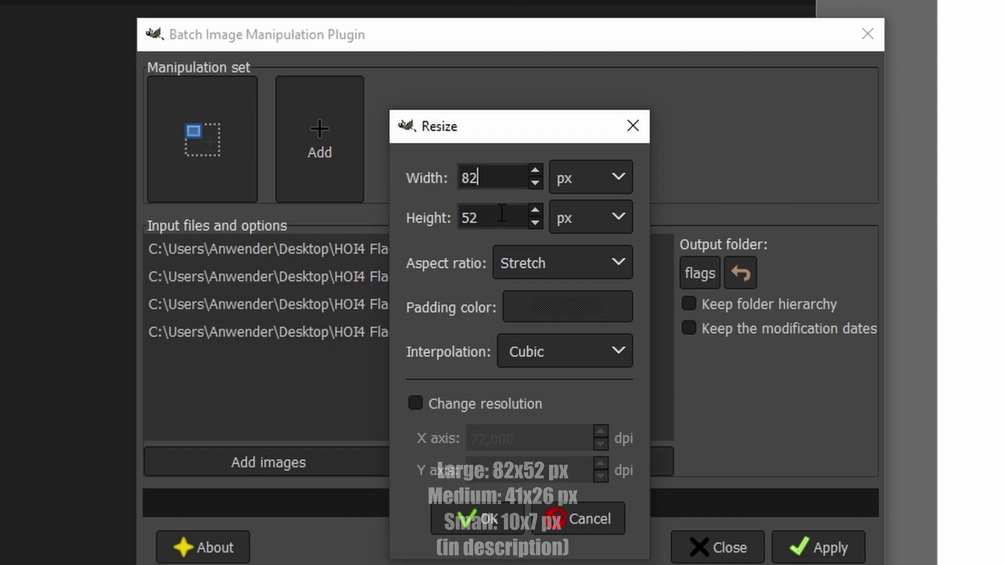
left_click(466, 517)
Add a Change format and compression manipulation set to Targa (.tga), accept it, and run the batch into the flags folder.
left_click(330, 139)
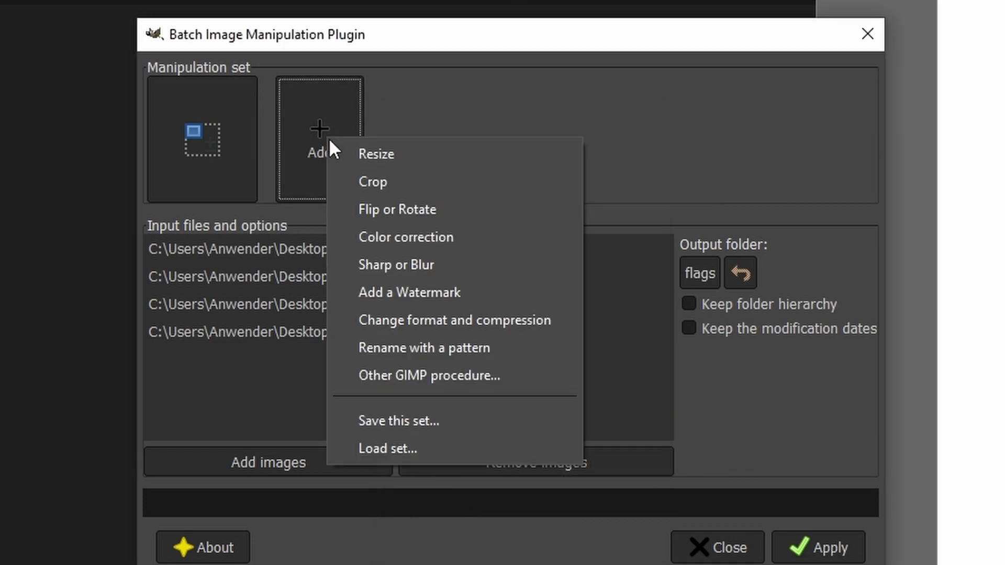
left_click(460, 318)
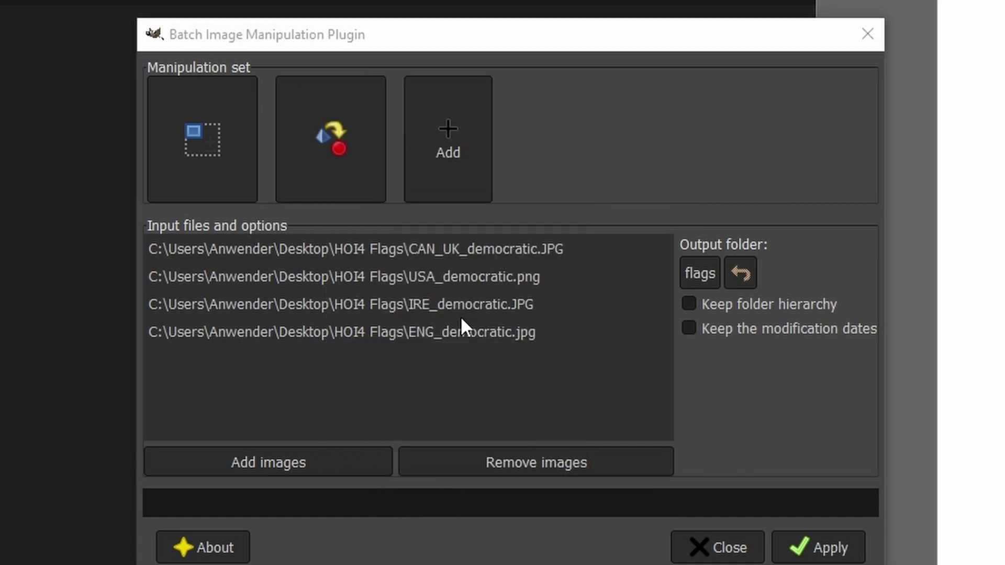
left_click(483, 267)
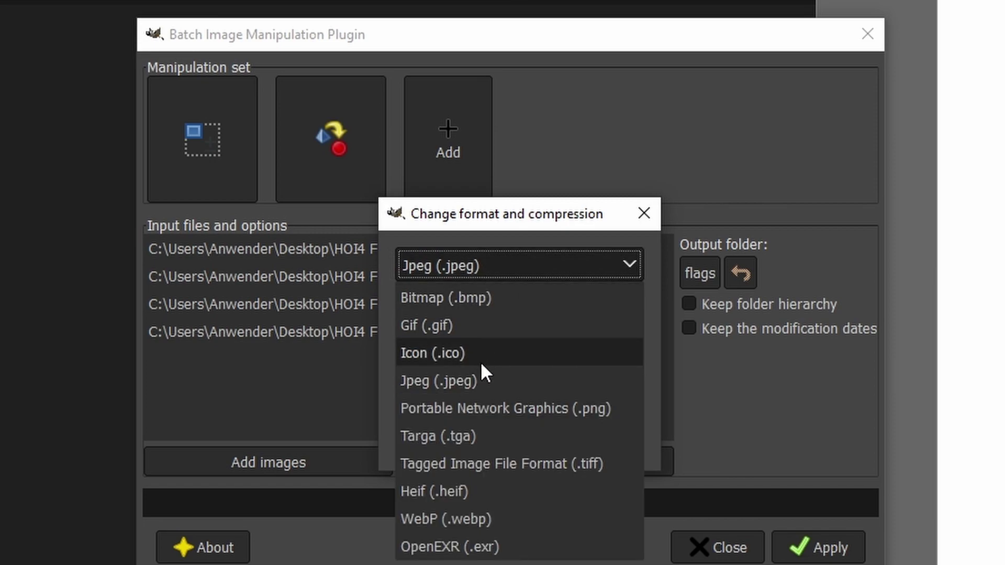
left_click(462, 434)
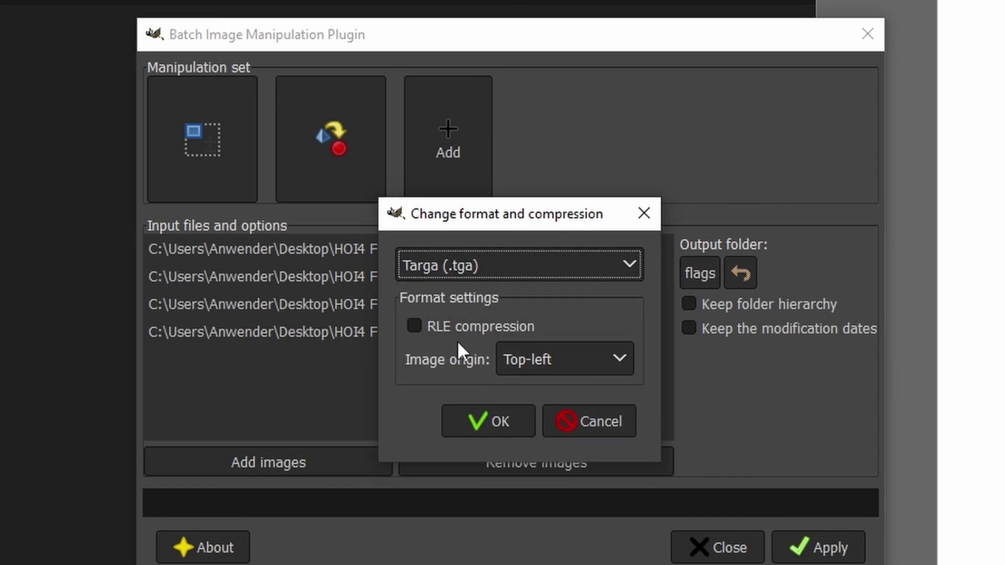
left_click(473, 426)
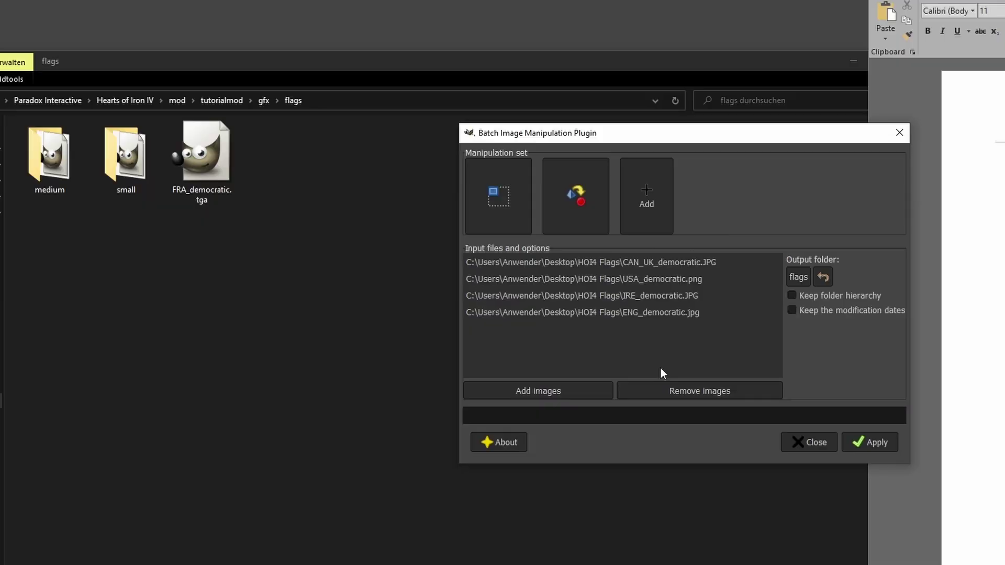
left_click(818, 547)
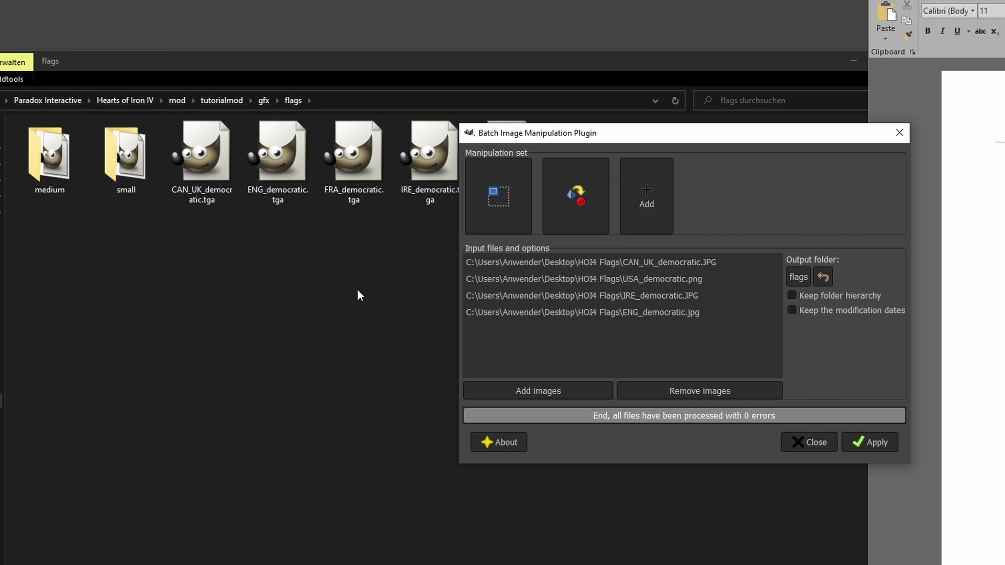
Edit the existing Resize manipulation to a width of 41 px and a height of 26 px and accept the settings.
right_click(503, 206)
left_click(529, 231)
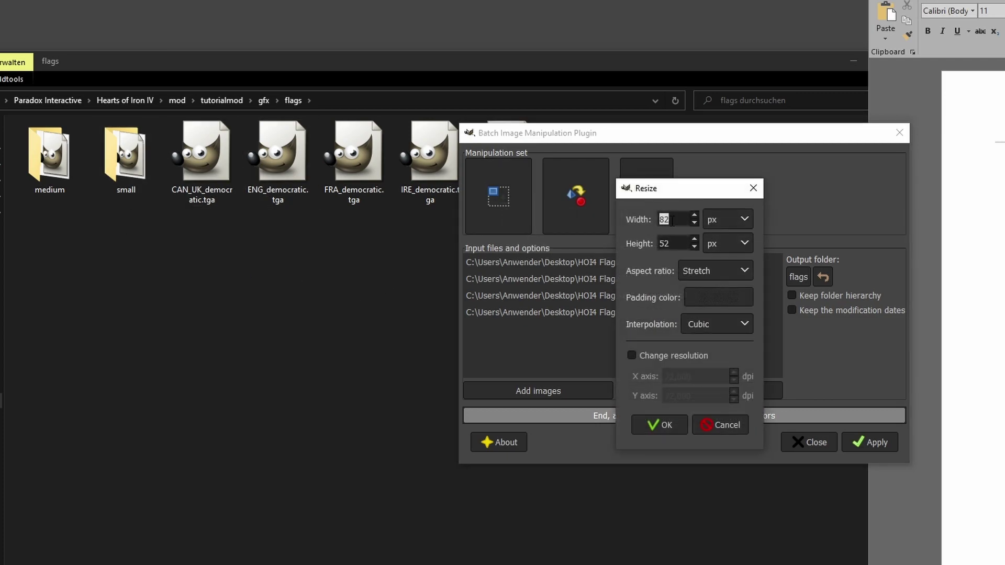
key("Tab")
type("26")
left_click(660, 424)
Switch the batch output folder to the medium subfolder of flags and run the batch.
left_click(798, 277)
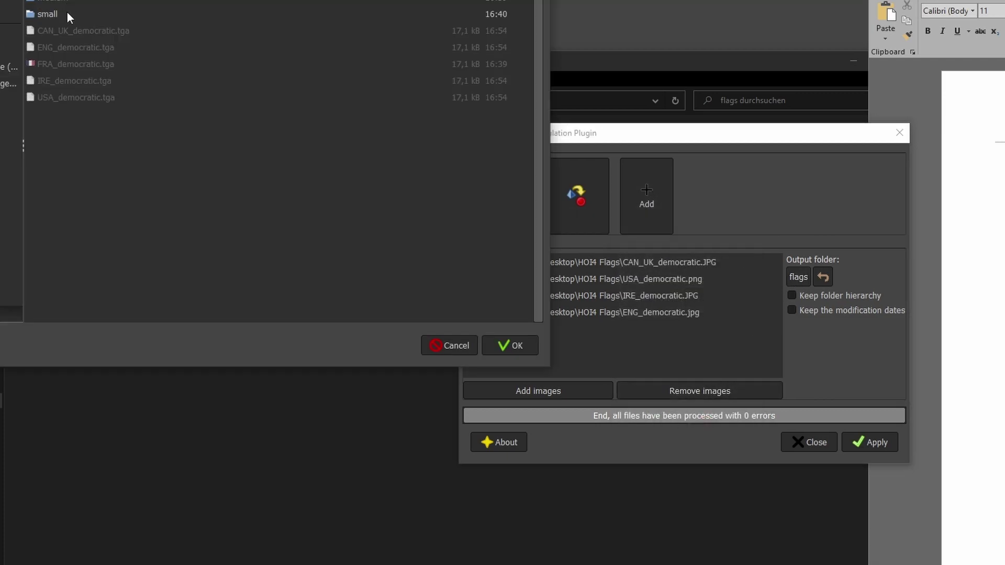
double_click(67, 16)
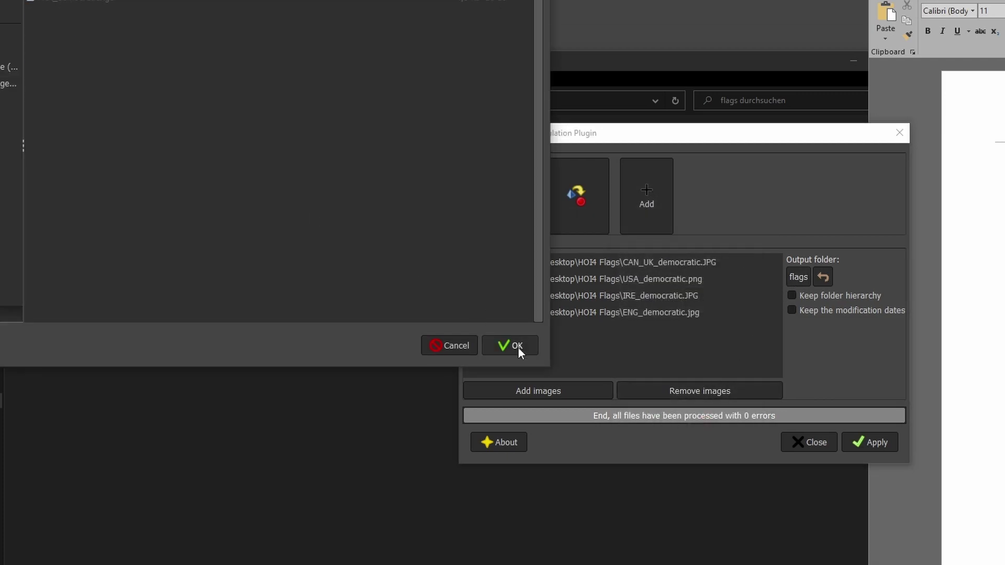
left_click(515, 345)
left_click(870, 442)
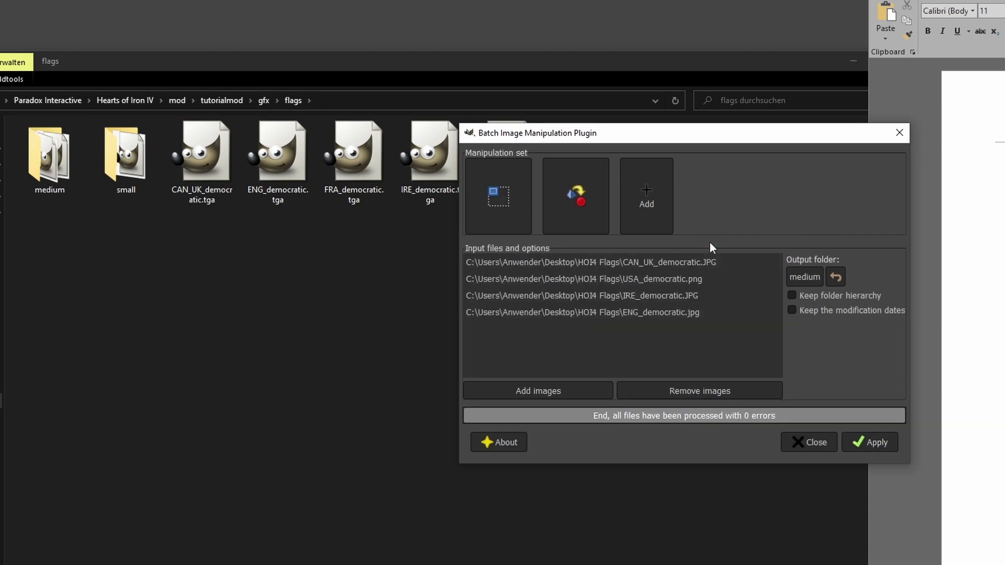
Run the batch with the small subfolder as output and close the Batch Image Manipulation Plugin.
left_click(655, 201)
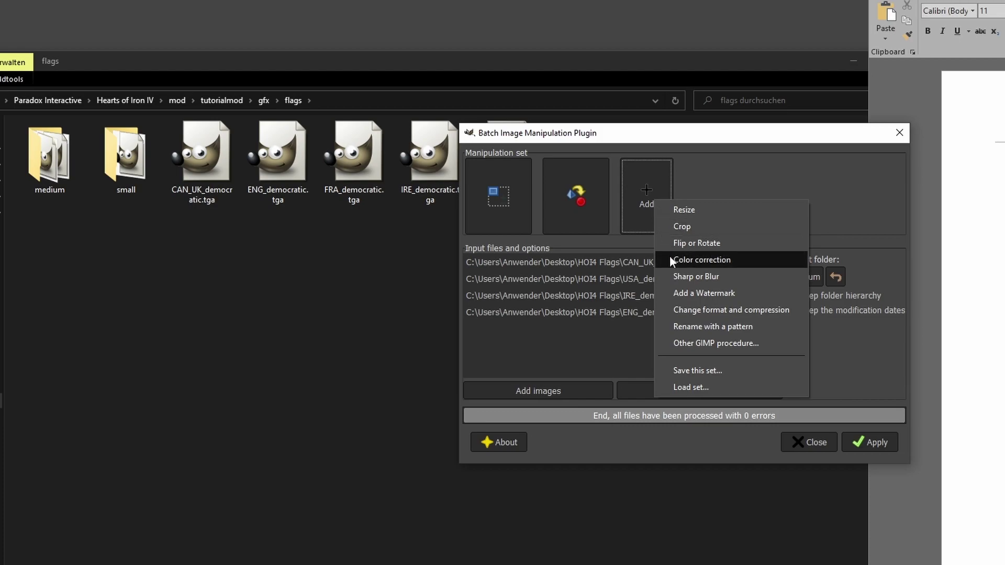
left_click(694, 386)
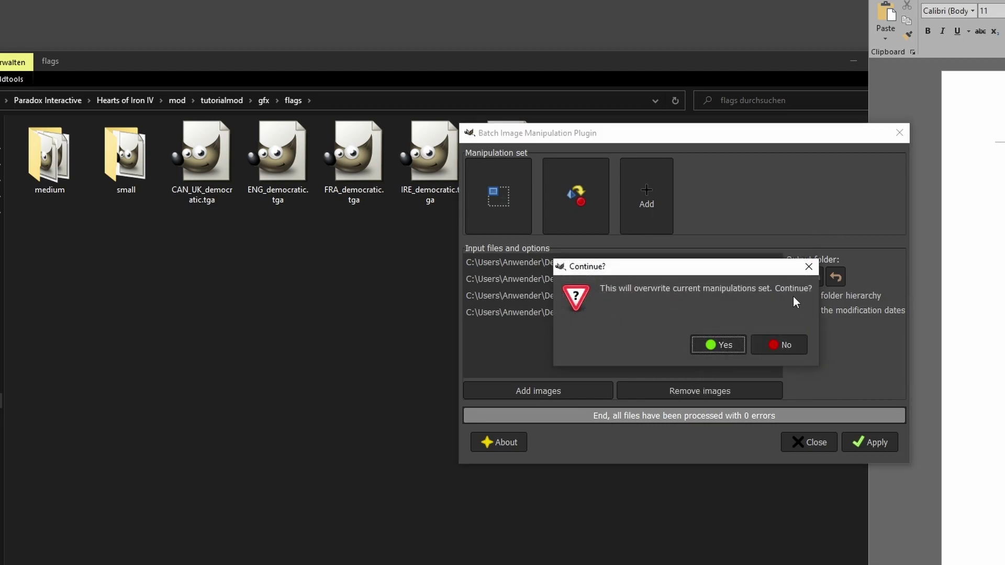
left_click(871, 444)
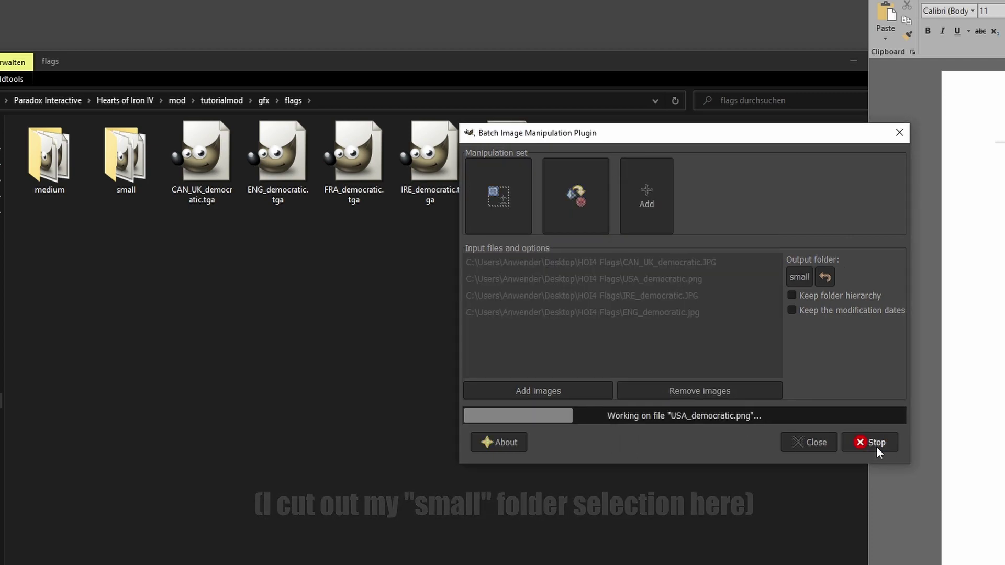
left_click(783, 441)
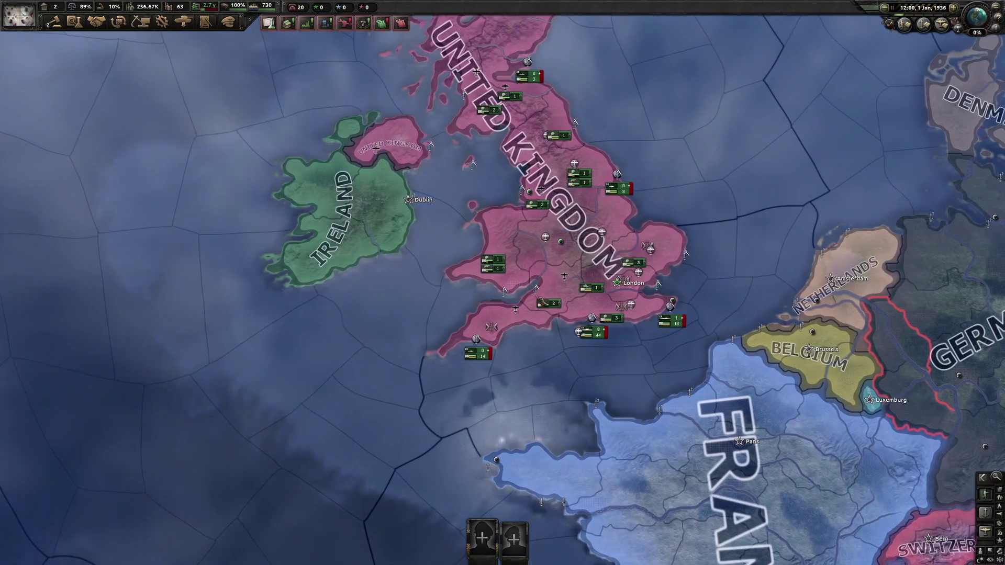
In Hearts of Iron IV, view the United Kingdom's and Ireland's flags in their diplomacy views and close them.
right_click(533, 266)
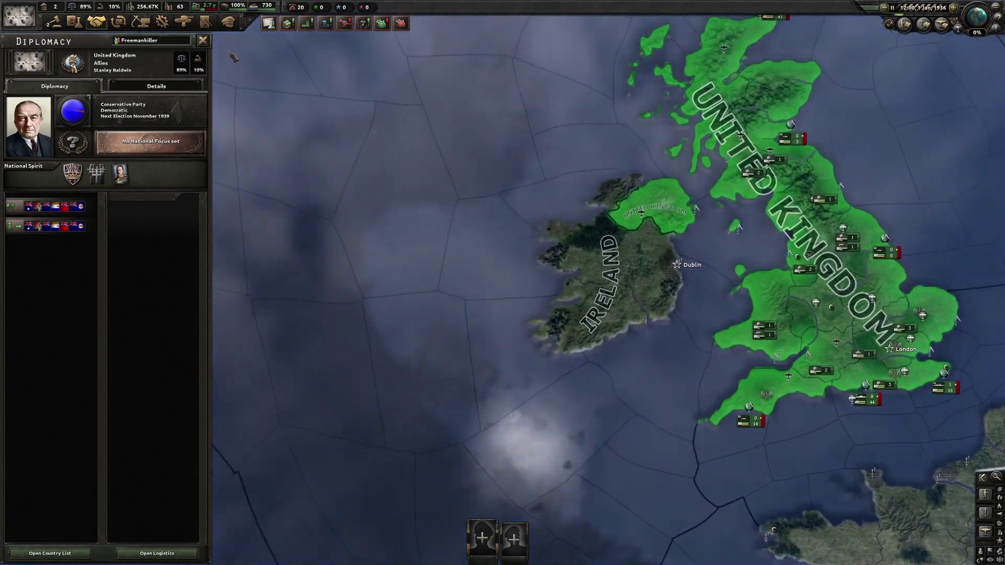
left_click(203, 40)
right_click(619, 293)
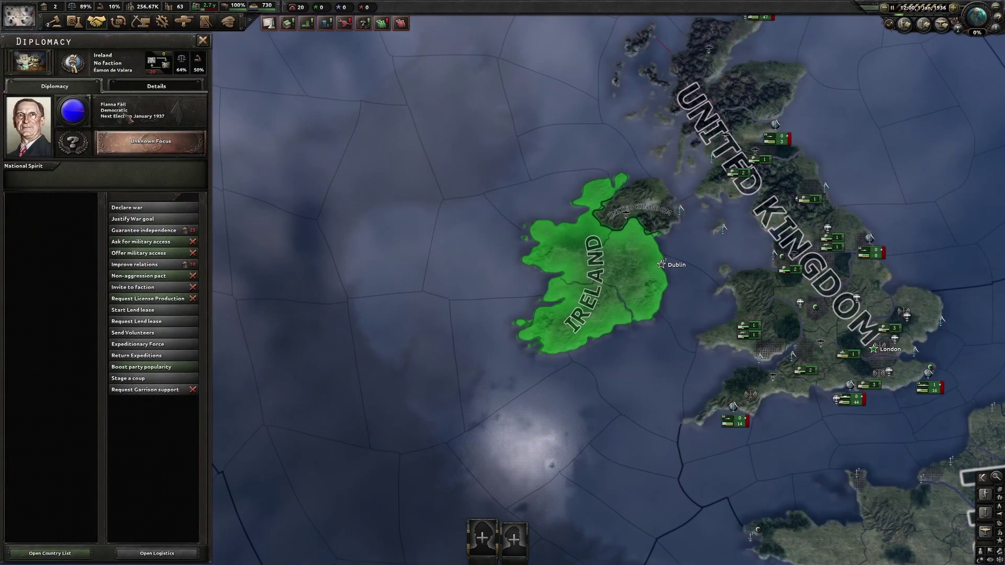
key("Left")
left_click(203, 40)
Go across the Atlantic to North America and view the flags of Canada and the United States in their diplomacy views.
scroll(349, 208, "down", 3)
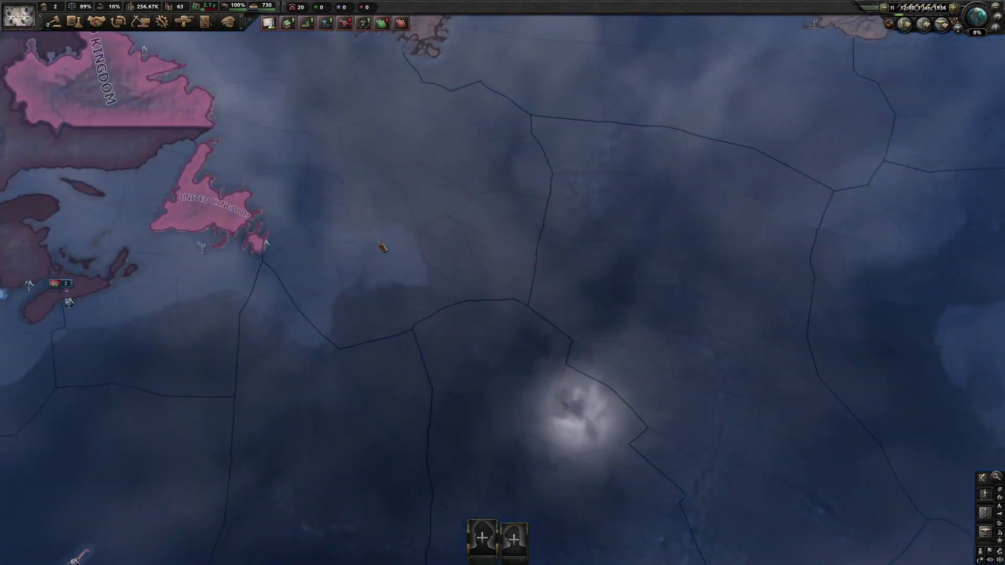
key("Left")
right_click(334, 274)
key("Left")
key("Down")
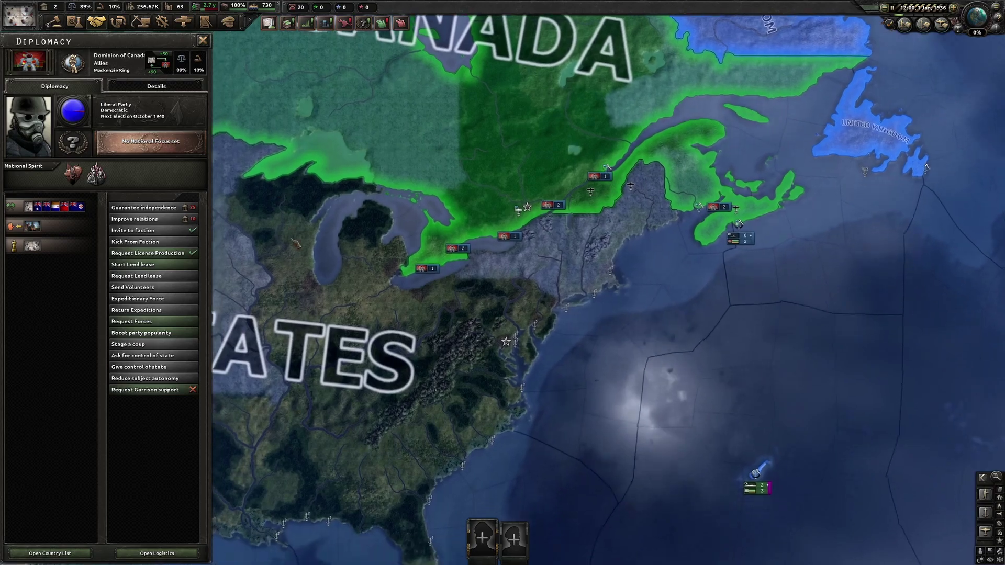
left_click(296, 245)
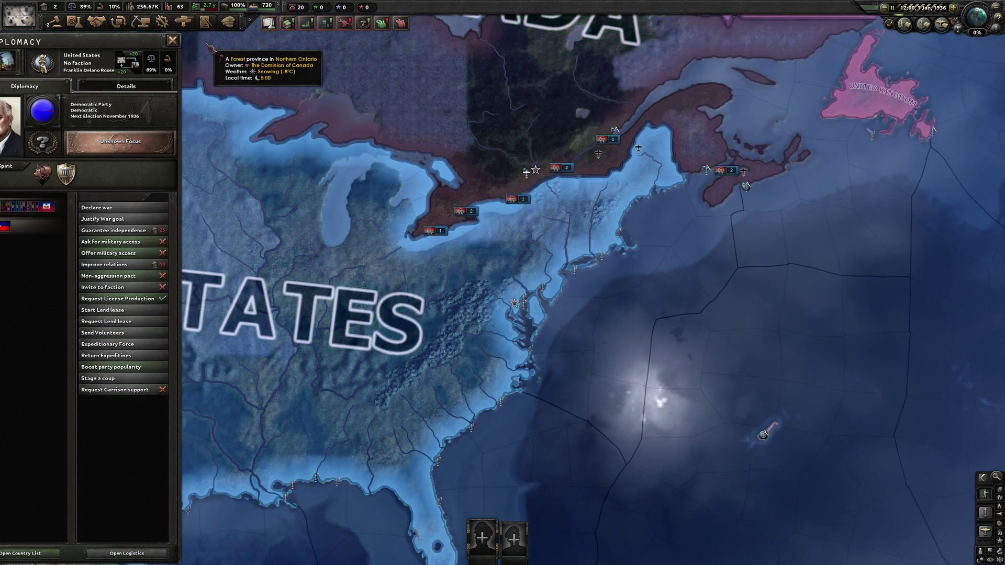
Examine the map and unit flags along the United States–Canada border and around the British Isles.
scroll(543, 235, "up", 5)
key("Right")
key("Up")
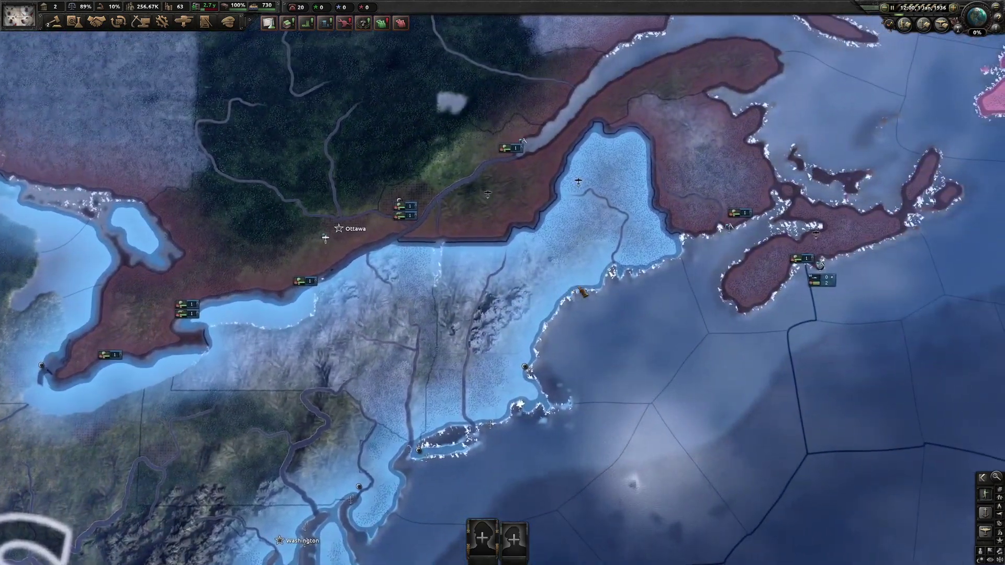
scroll(577, 287, "down", 5)
key("Right")
scroll(577, 287, "down", 3)
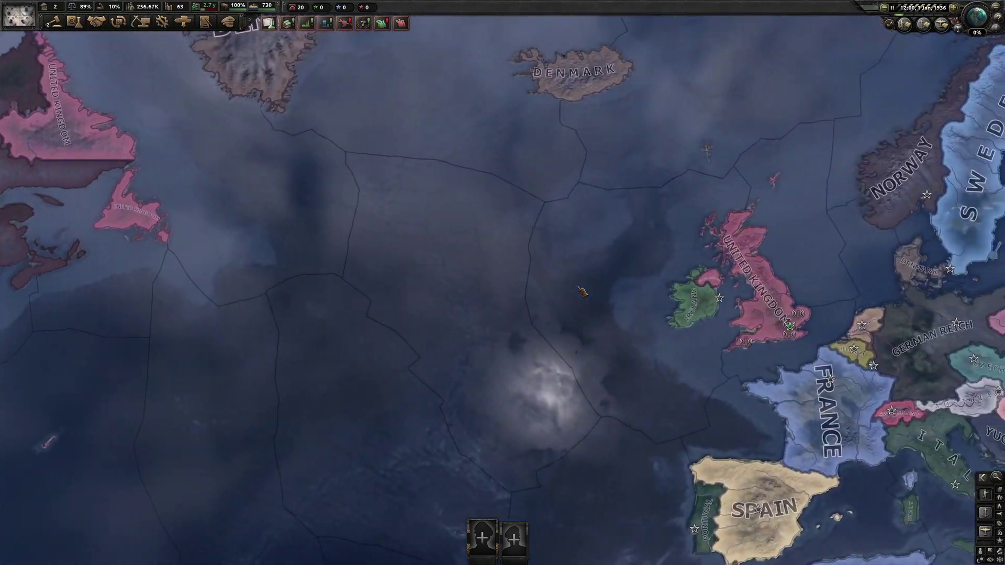
key("Left")
key("Right")
scroll(581, 290, "up", 5)
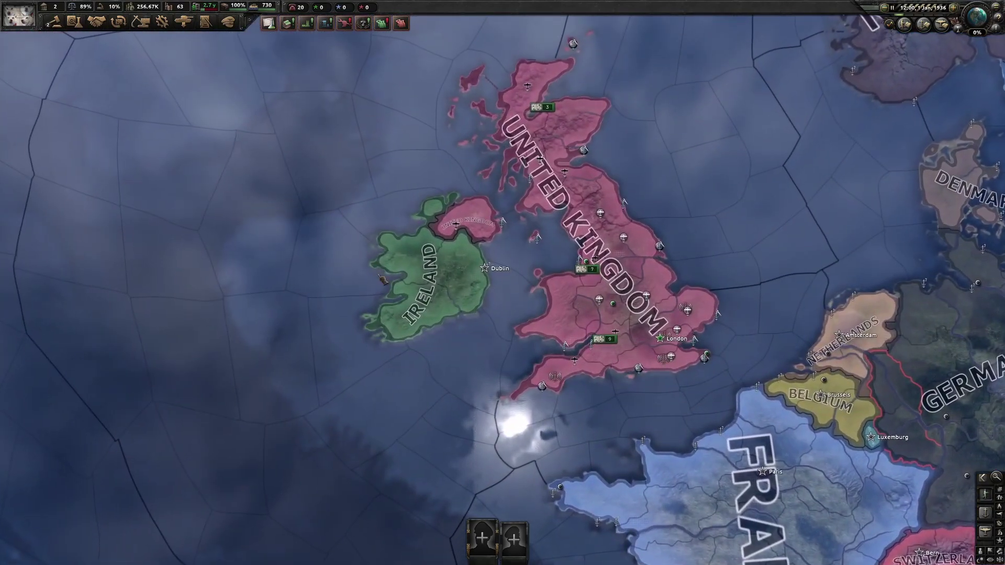
Open the diplomacy country list and examine the small flags of the replaced countries, such as Canada and Ireland.
left_click(98, 25)
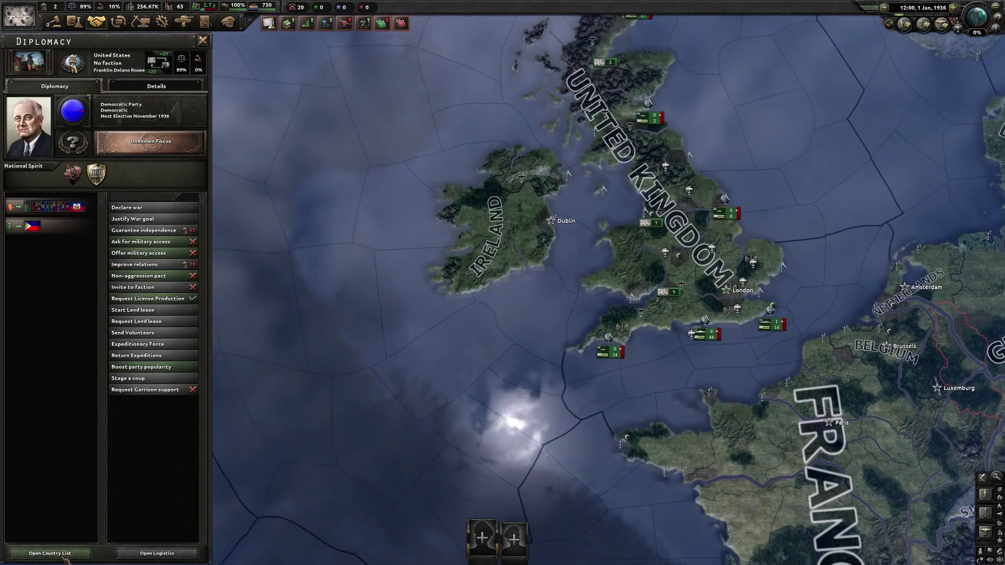
left_click(65, 553)
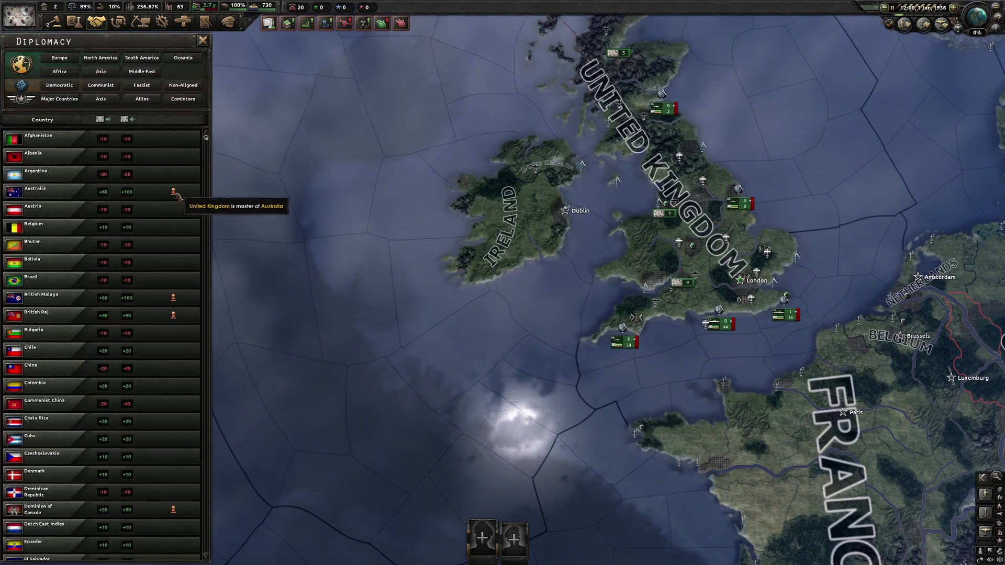
scroll(179, 356, "down", 3)
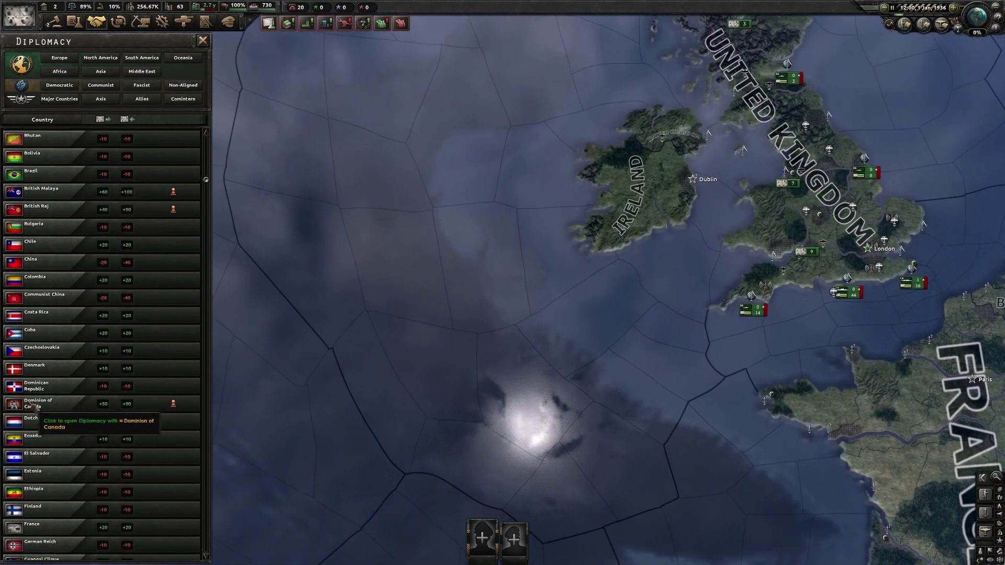
scroll(149, 420, "down", 5)
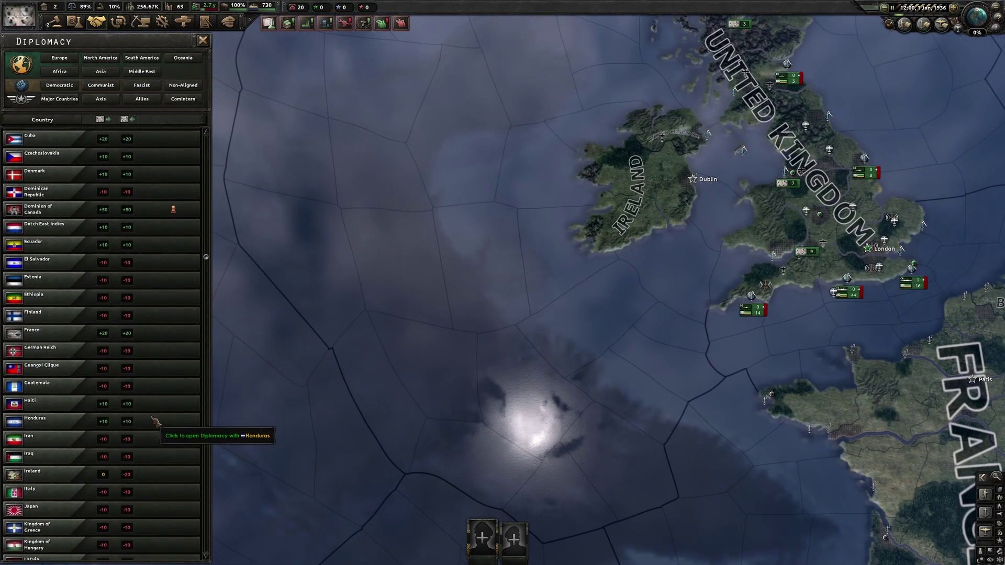